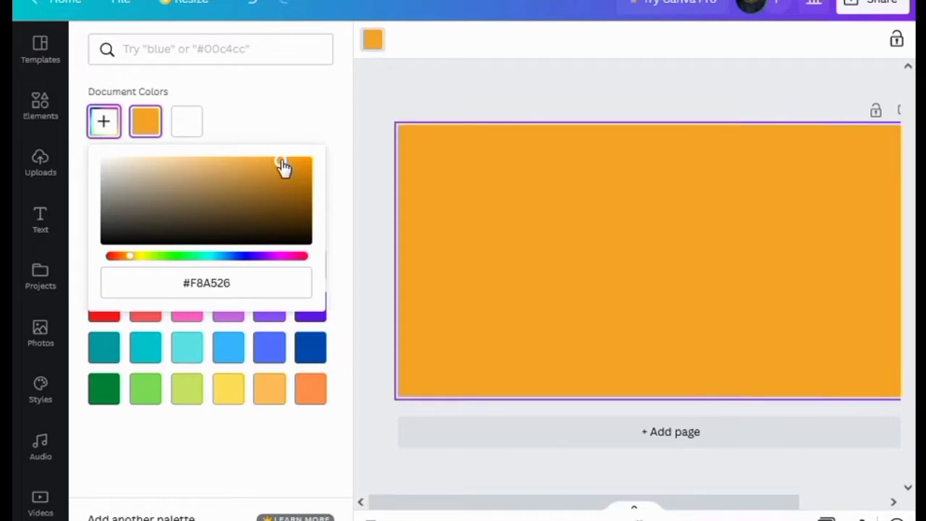
- Lighten the page background's orange to #FFB443
drag(282, 163, 264, 163)
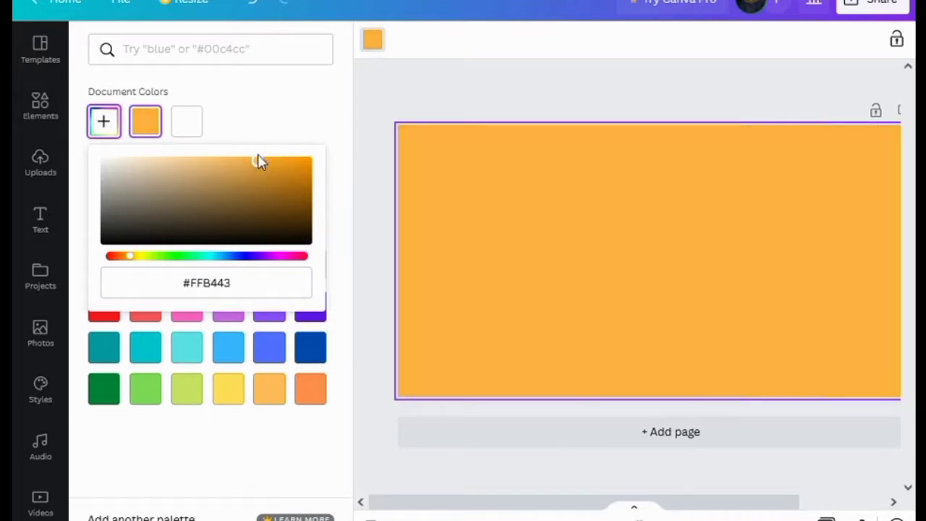
click(435, 162)
click(448, 80)
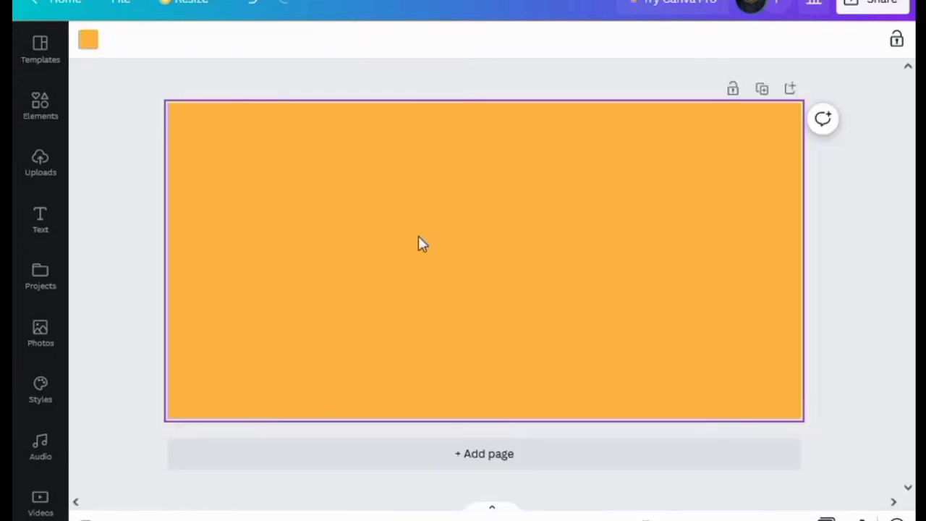
- Find frames among the elements and add the square frame with the scalloped, stamp-like border to the page
click(38, 109)
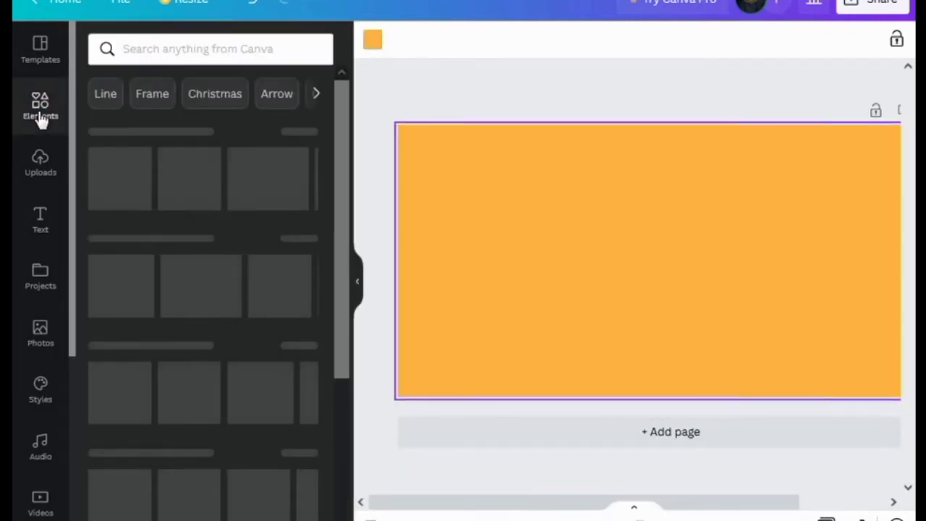
click(152, 97)
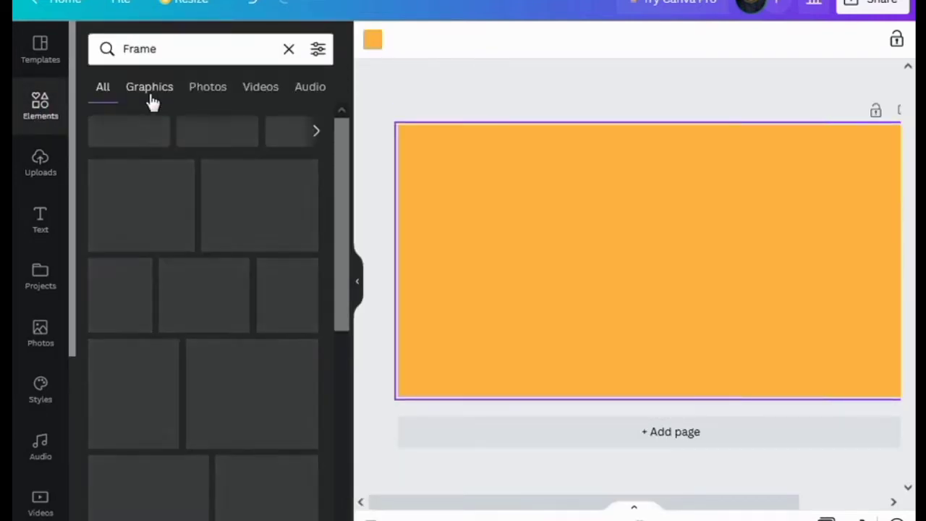
scroll(224, 322, down, 15)
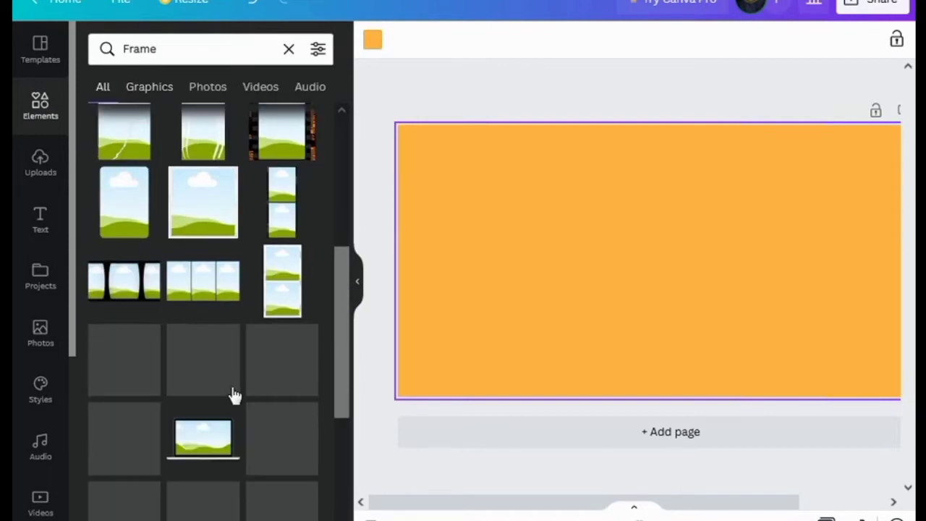
scroll(236, 416, down, 8)
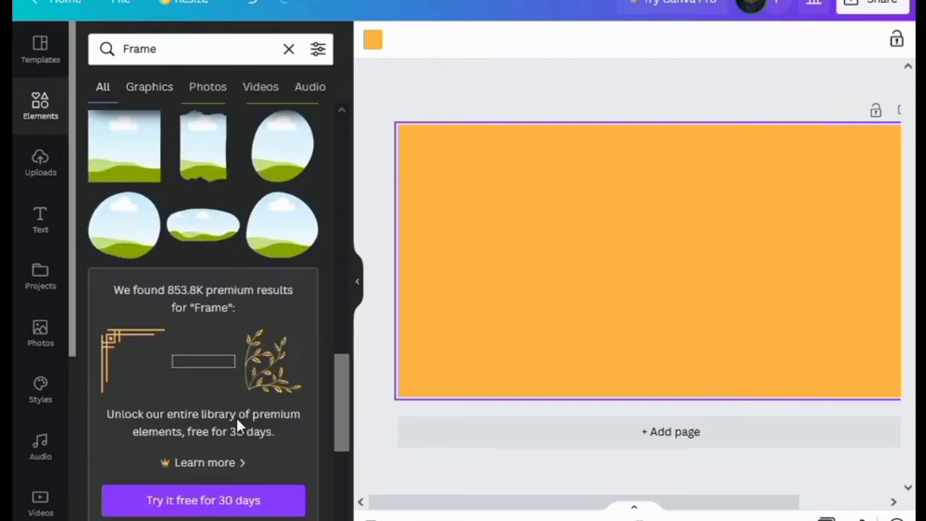
scroll(239, 444, down, 3)
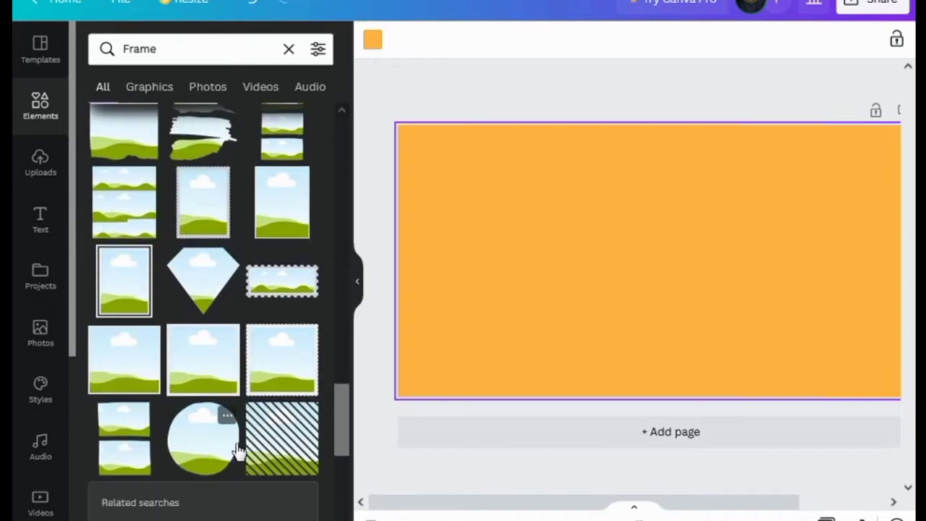
scroll(238, 451, down, 1)
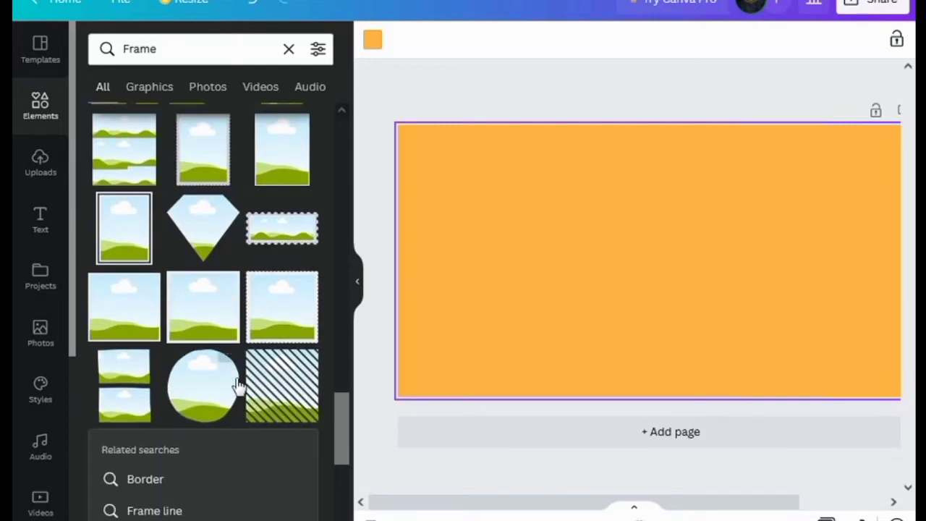
click(289, 312)
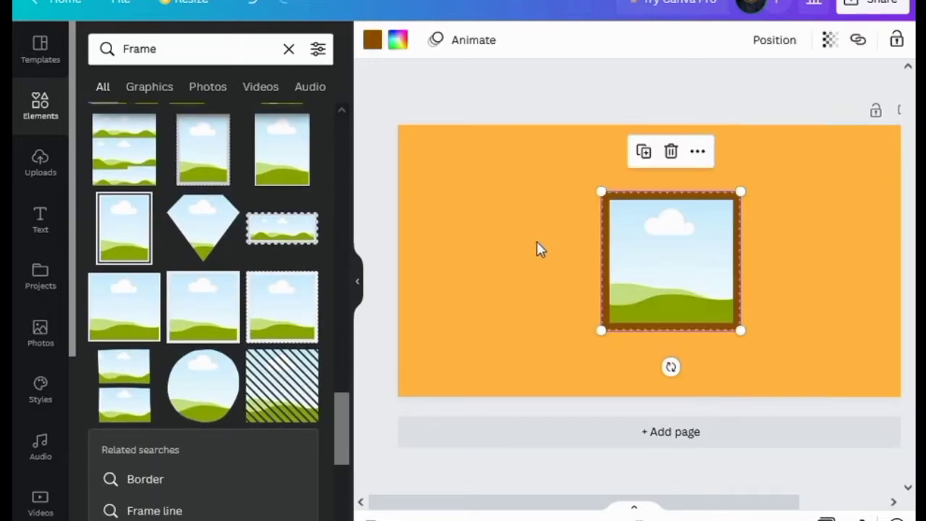
- Recolour the square frame's border white and tilt the frame clockwise
click(374, 42)
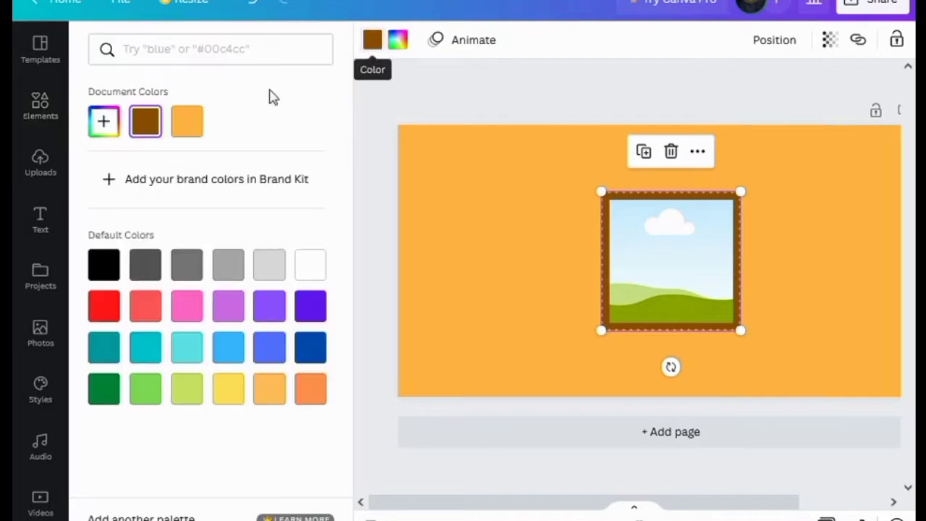
click(307, 272)
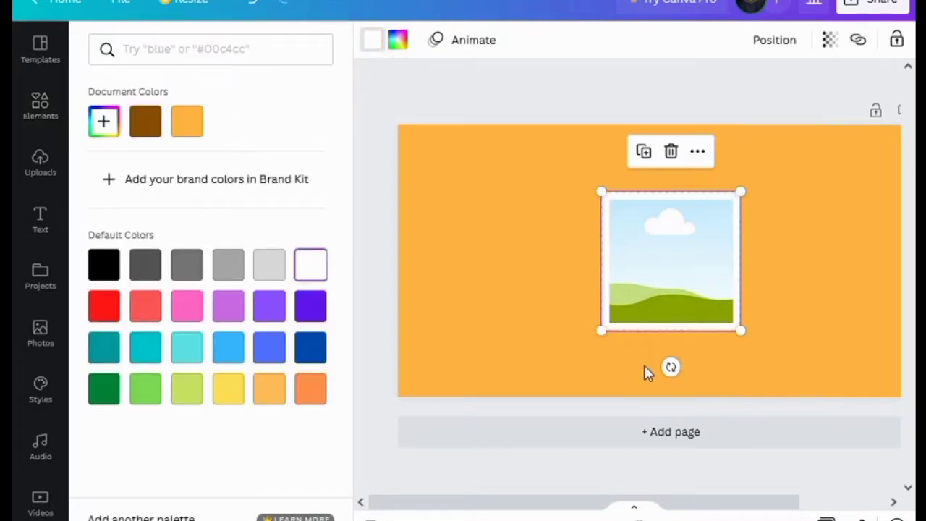
drag(671, 367, 596, 380)
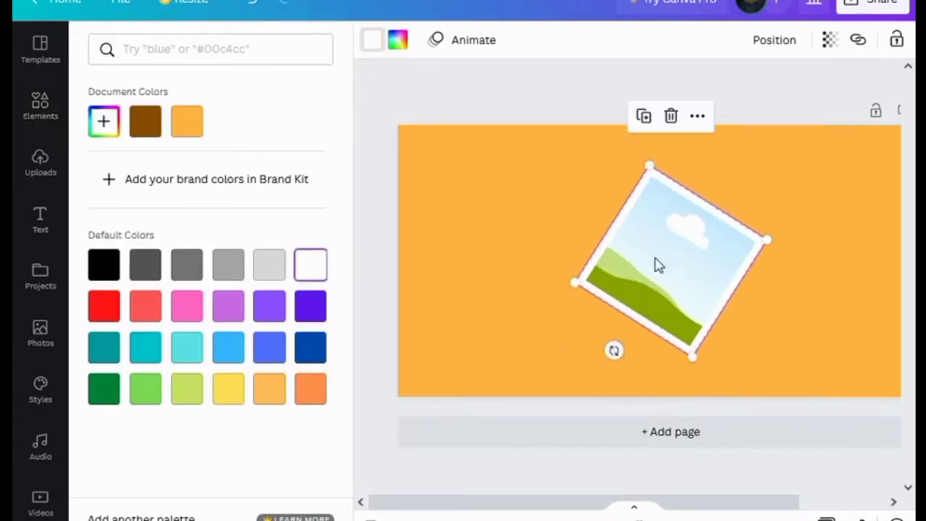
click(414, 119)
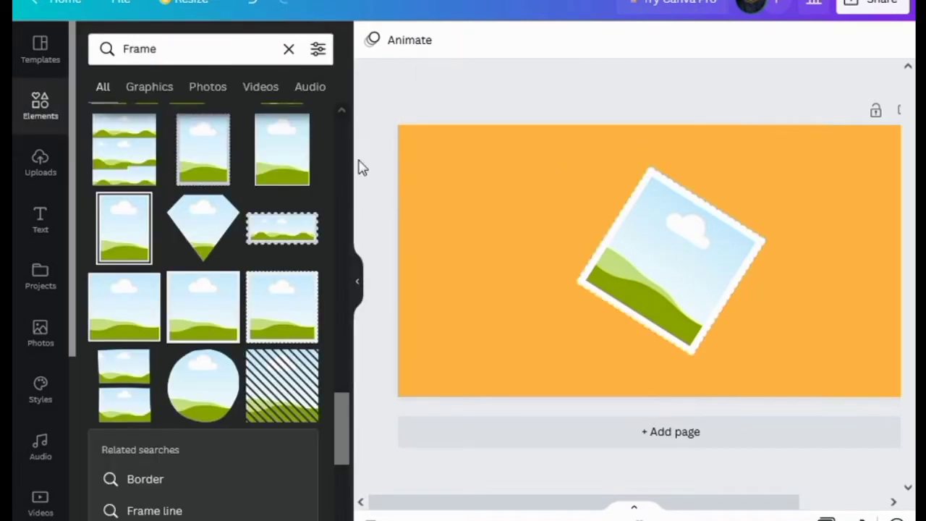
- Enlarge the tilted frame and position it so its scalloped edge runs diagonally across the right part of the page
click(357, 280)
click(457, 149)
drag(457, 149, 514, 113)
drag(352, 268, 155, 488)
drag(316, 289, 736, 337)
drag(540, 377, 488, 517)
drag(610, 249, 672, 270)
drag(755, 72, 753, 67)
click(498, 203)
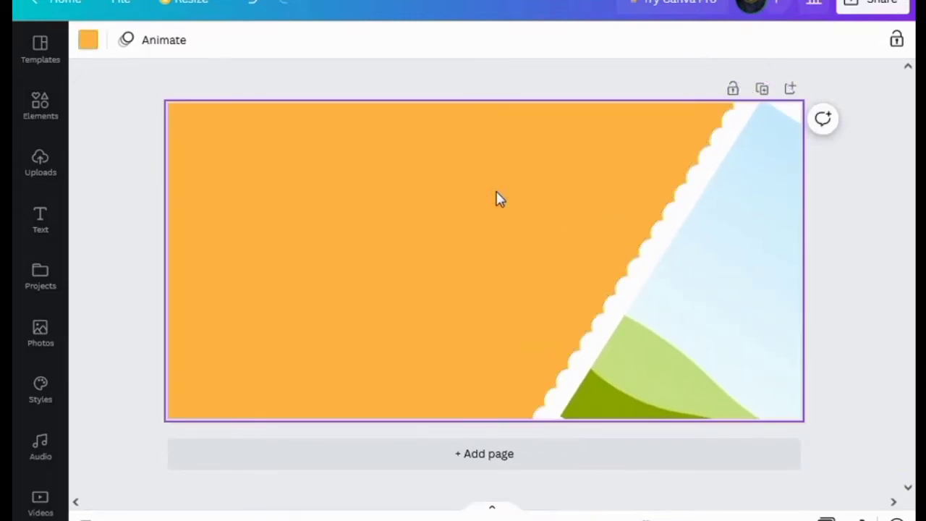
- Fill the inside of the large tilted frame with white
click(701, 305)
click(115, 40)
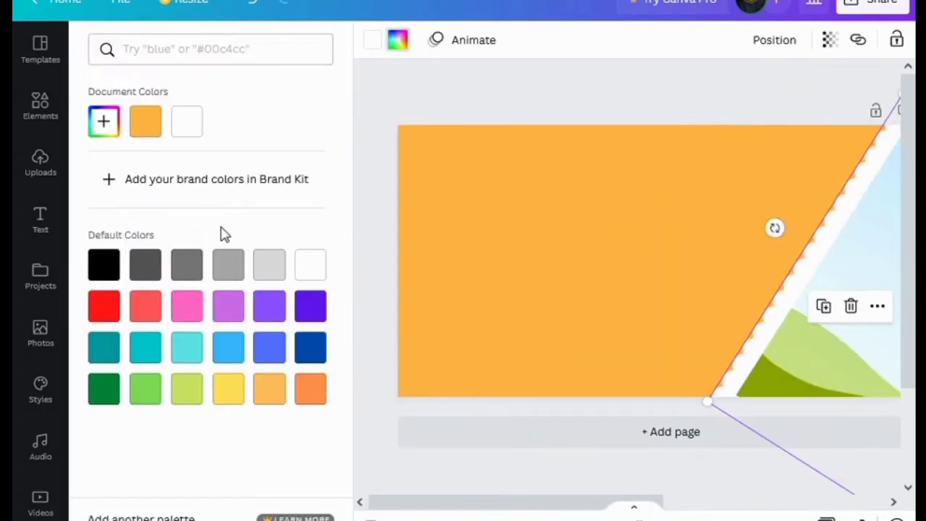
click(318, 267)
click(374, 200)
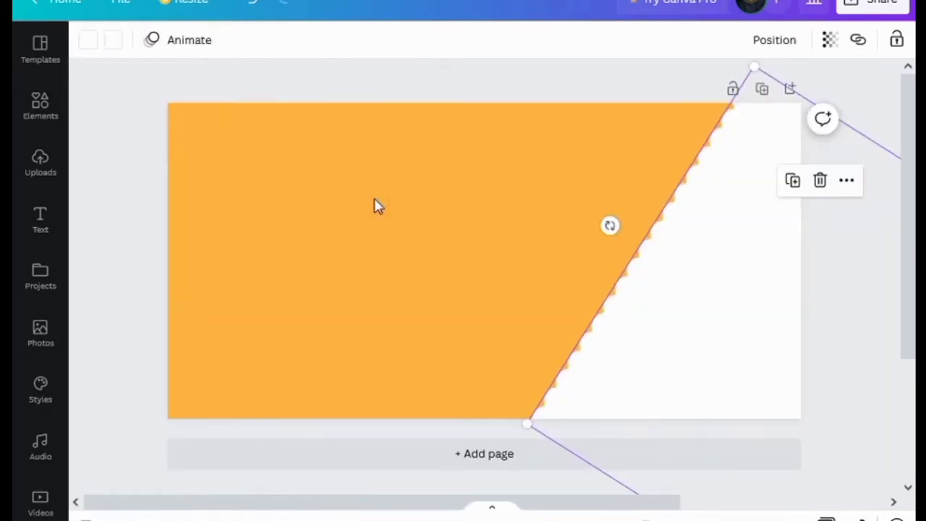
click(615, 113)
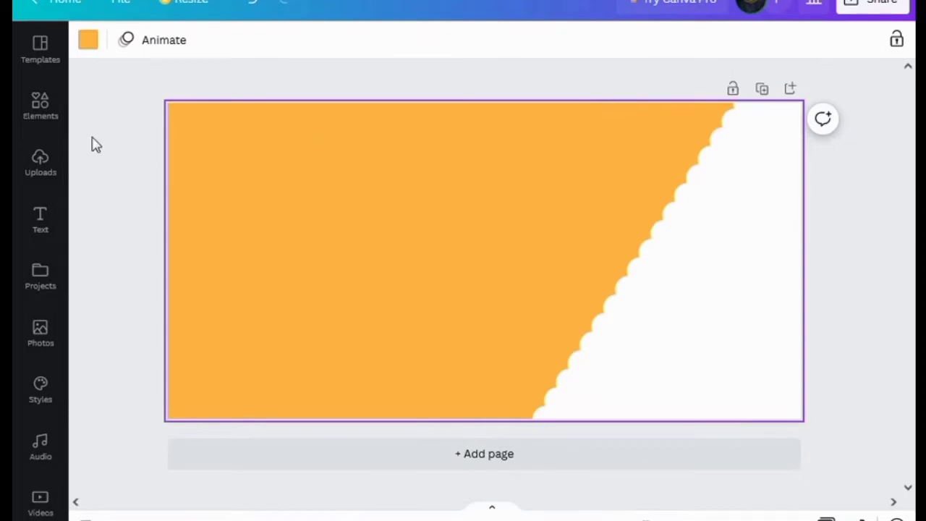
- Add the uploaded noodle bowl image, enlarge it and place it at the upper right over the scalloped edge
click(40, 162)
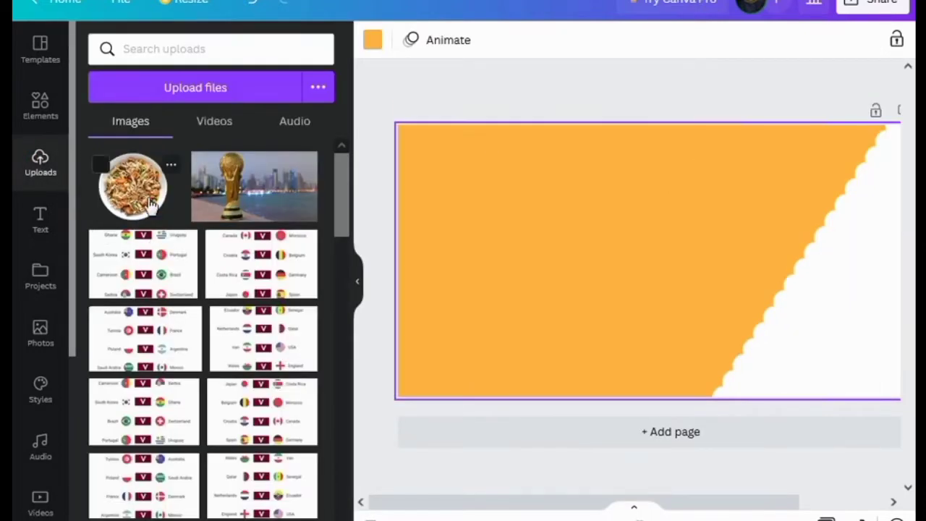
click(148, 204)
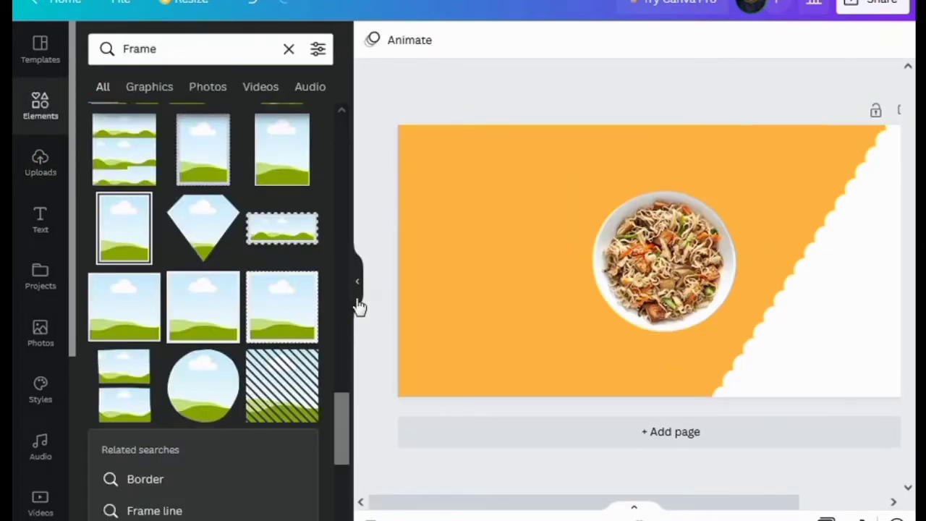
click(358, 300)
click(509, 272)
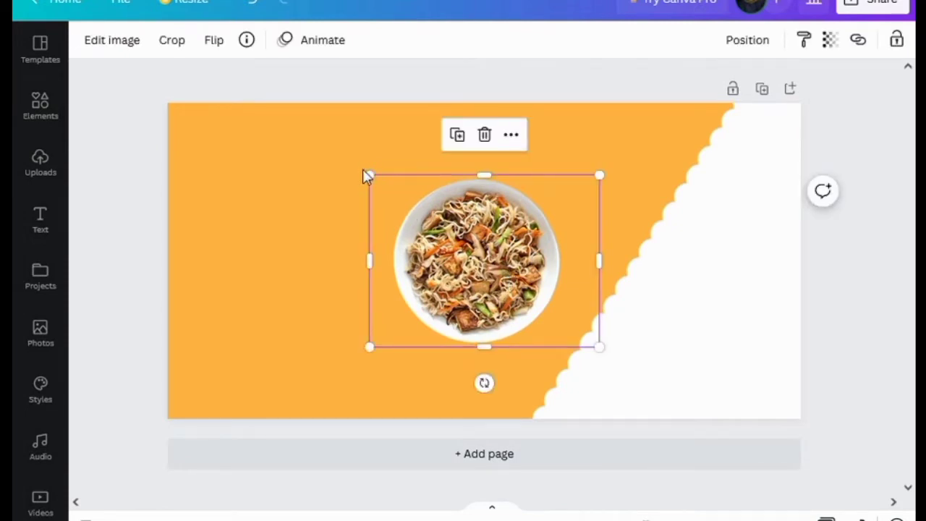
mouse_move(369, 175)
mouse_down()
mouse_move(355, 161)
mouse_move(367, 184)
mouse_up()
drag(454, 290, 604, 256)
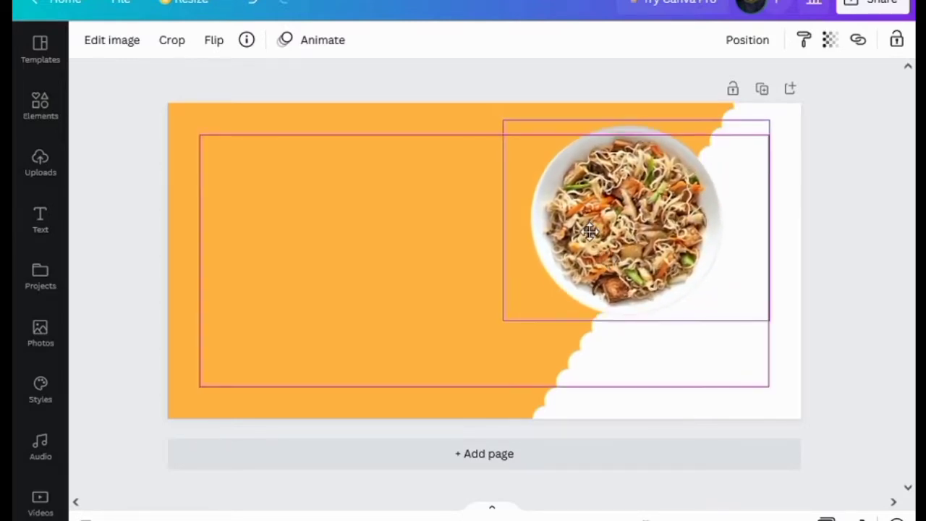
drag(591, 231, 617, 223)
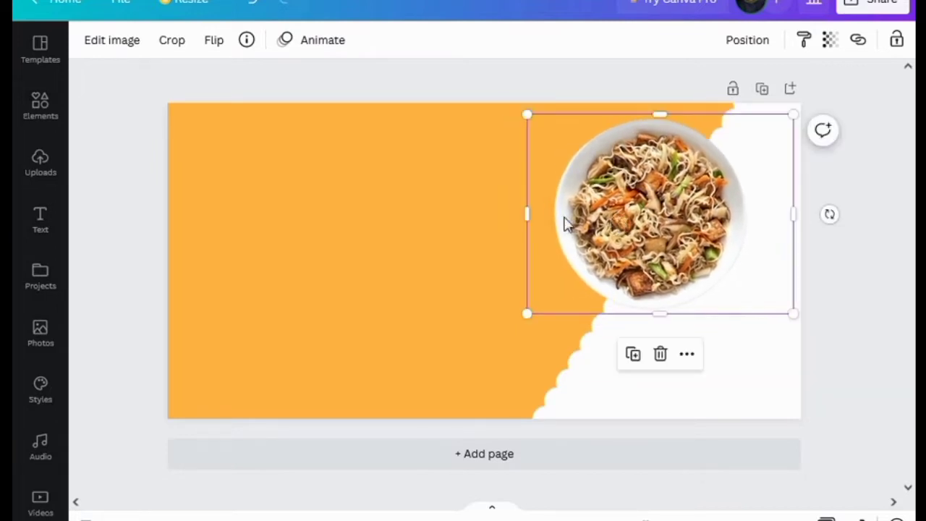
- Apply a Drop shadow to the noodle bowl image
click(129, 42)
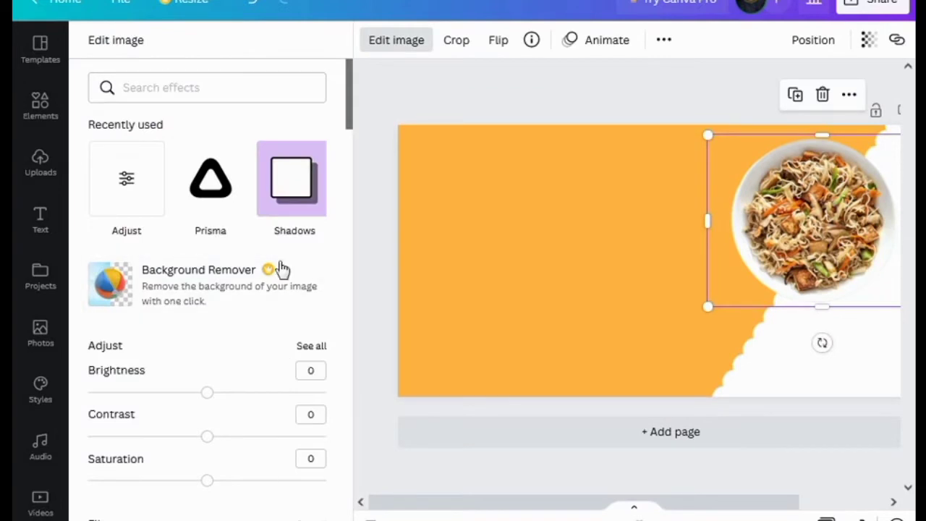
click(285, 200)
click(211, 116)
click(291, 140)
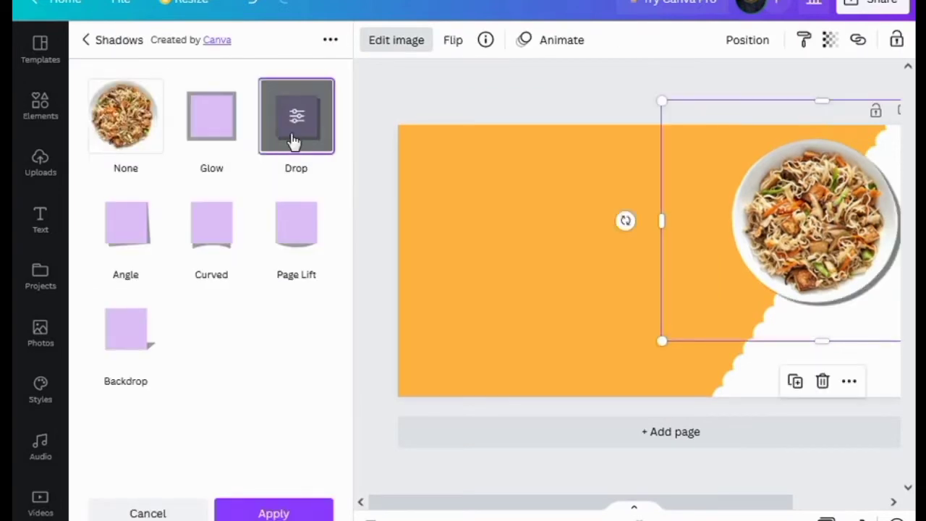
click(434, 115)
click(376, 152)
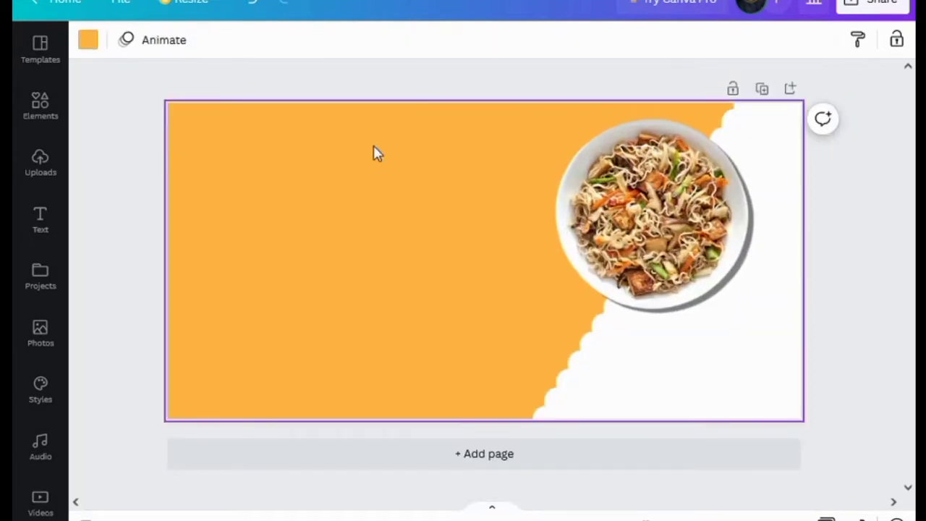
- Search the elements for "dot circle" and add the free dotted ring to the page
click(52, 124)
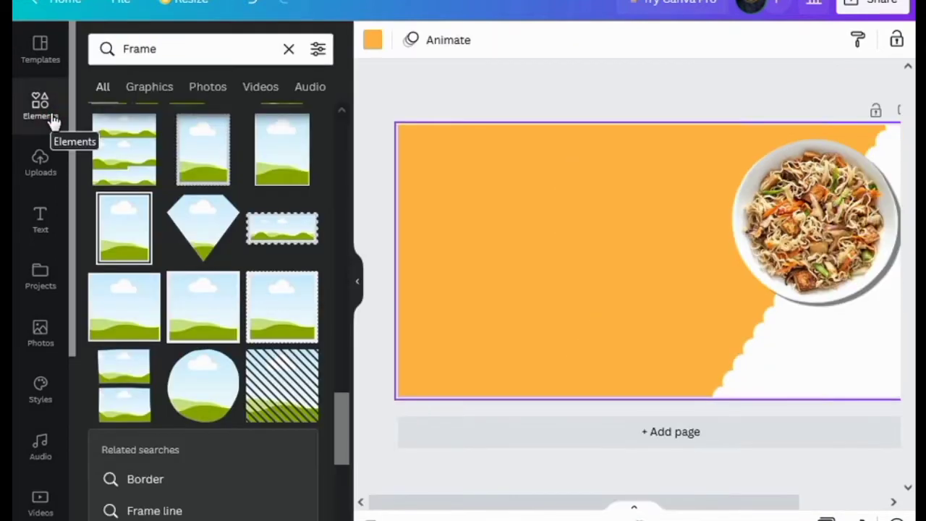
click(289, 48)
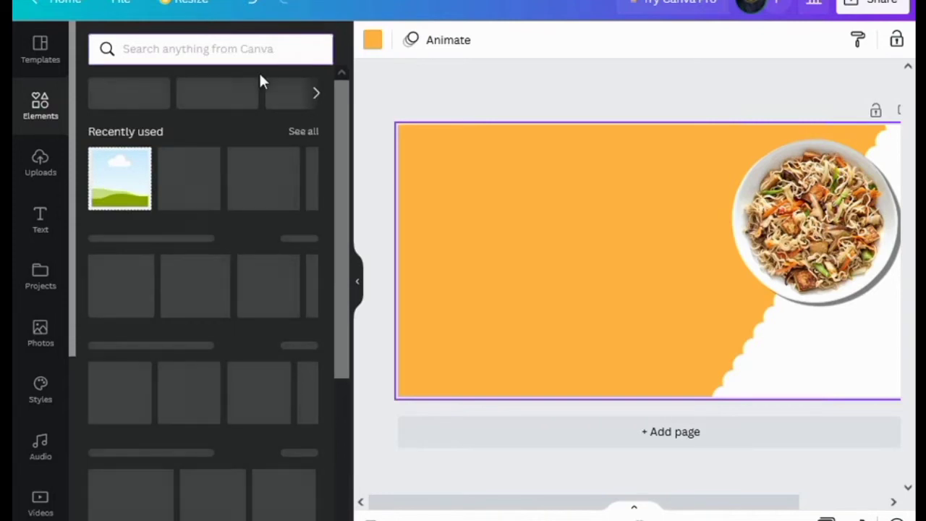
text(dot ci)
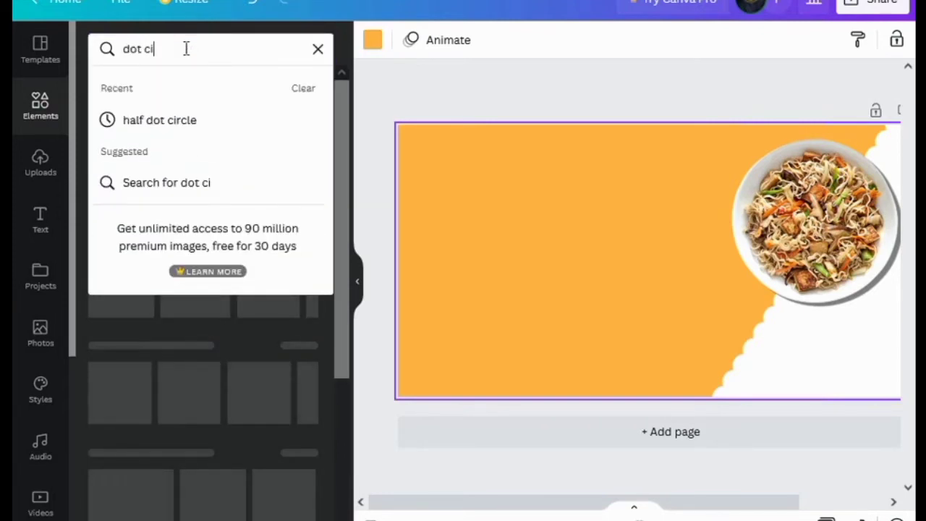
text(rcle)
key(Return)
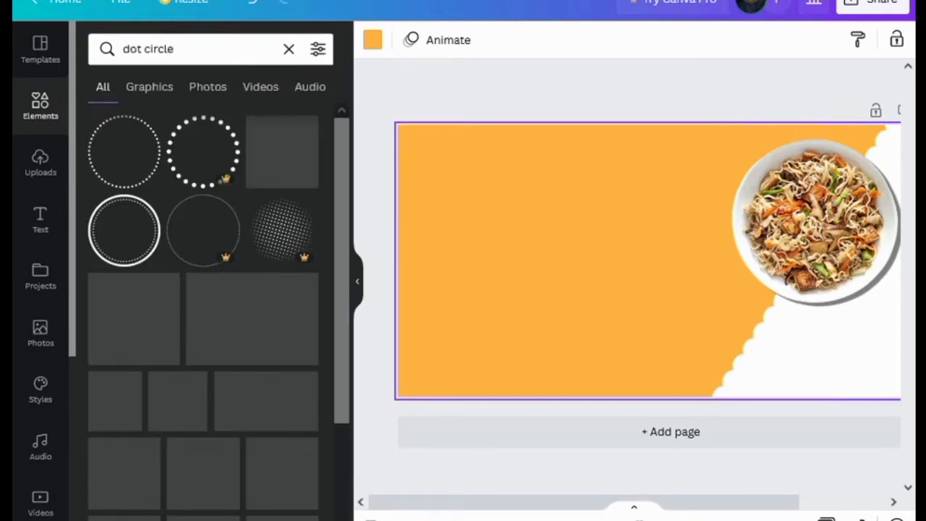
click(137, 161)
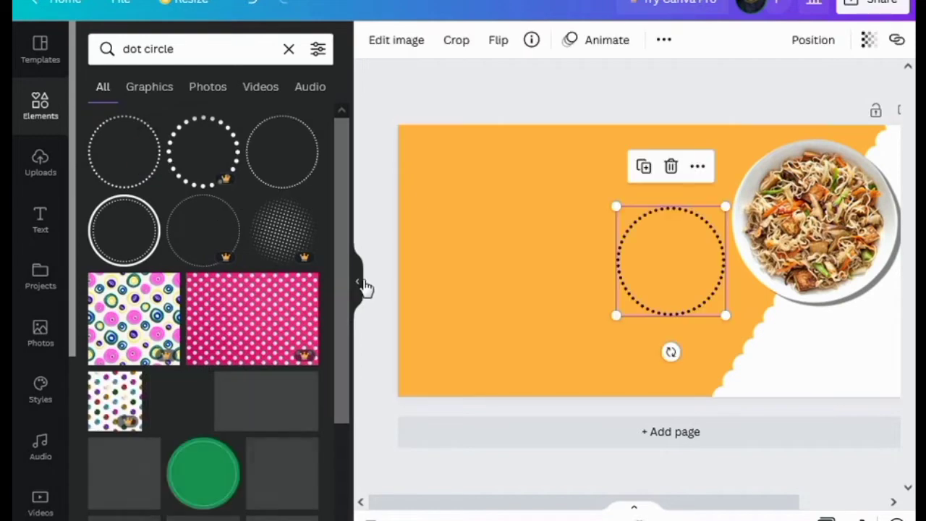
click(356, 280)
- Change the dotted ring's colour to light gray
click(87, 40)
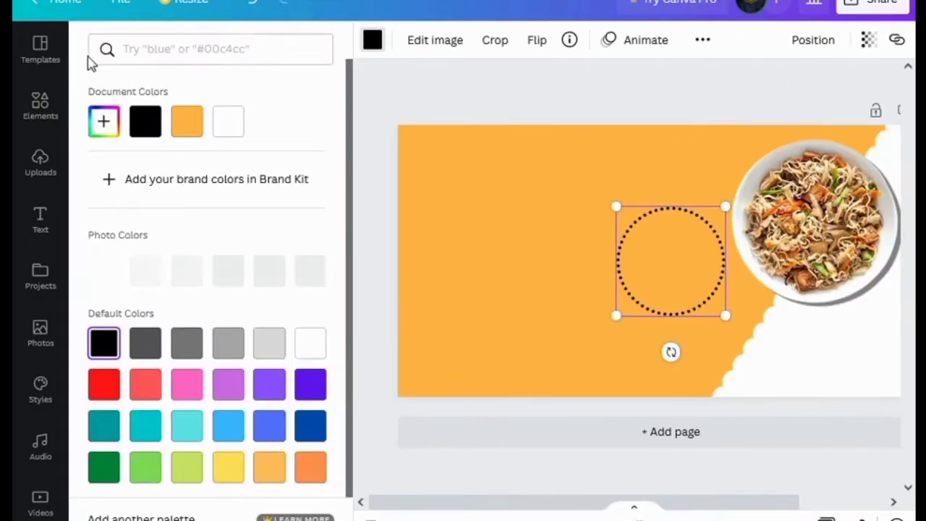
click(310, 345)
click(469, 83)
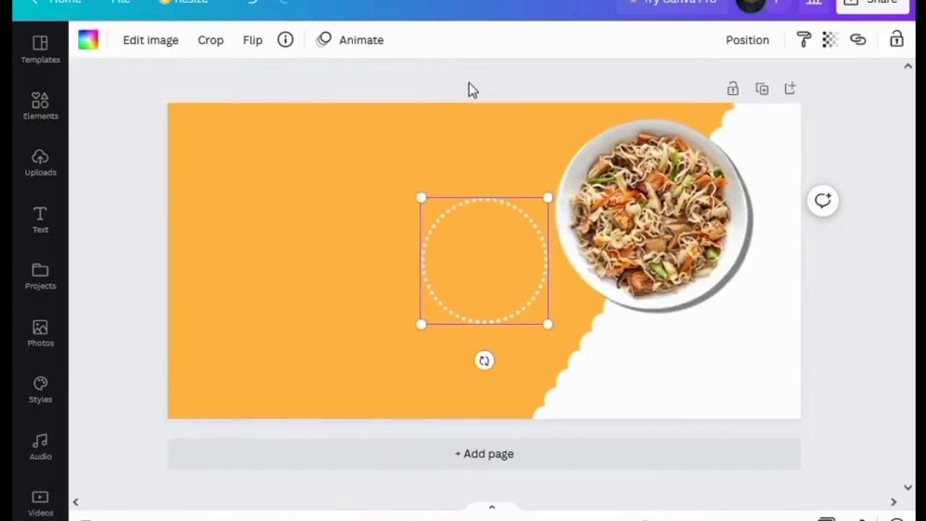
- Enlarge the dotted ring and centre it around the noodle bowl
drag(546, 323, 620, 393)
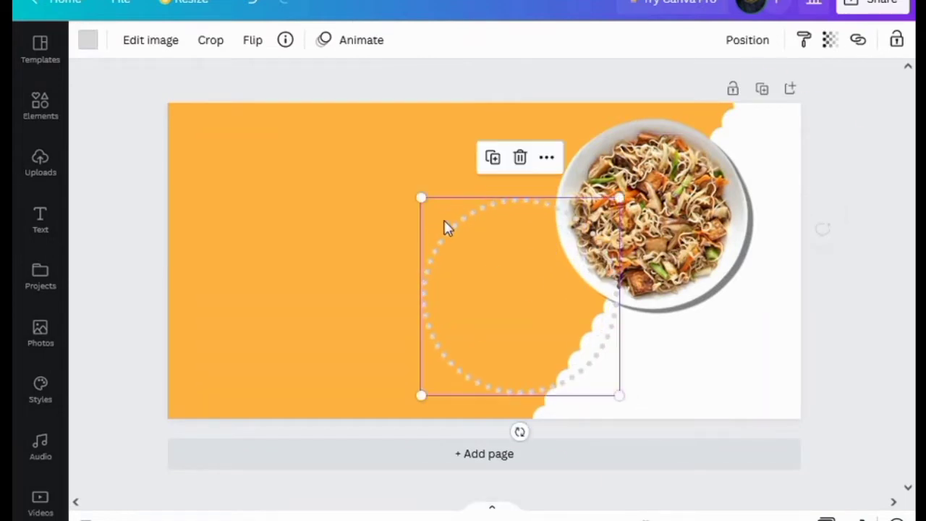
drag(500, 305, 663, 245)
click(472, 242)
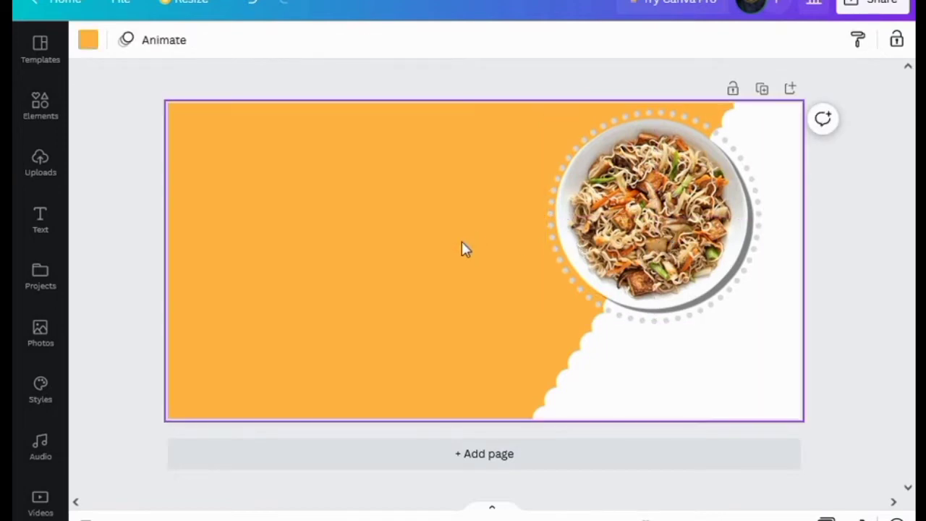
- Search the elements for "zigzag line" and add the free graphic of three stacked zigzag lines to the page
click(41, 107)
click(240, 54)
key(BackSpace)
key(BackSpace)
key(BackSpace)
key(BackSpace)
key(BackSpace)
key(BackSpace)
key(BackSpace)
key(BackSpace)
key(BackSpace)
key(BackSpace)
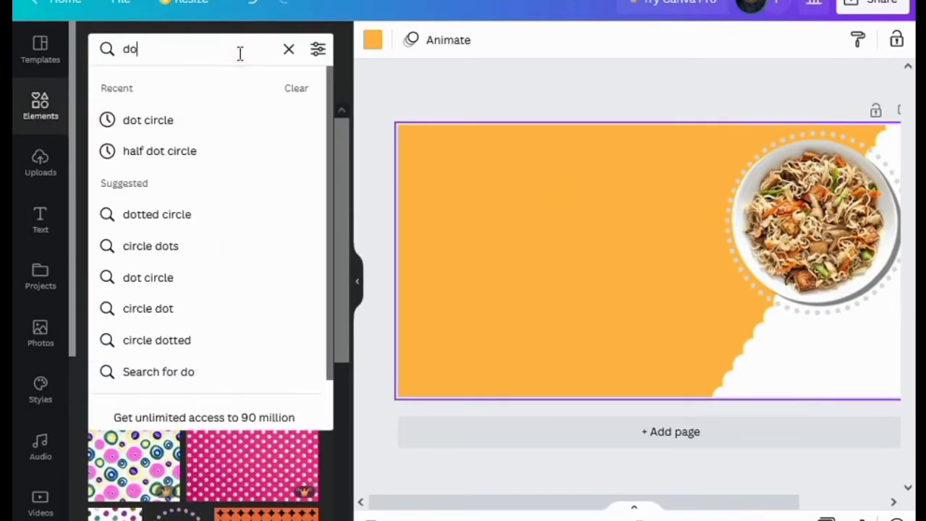
text(zig)
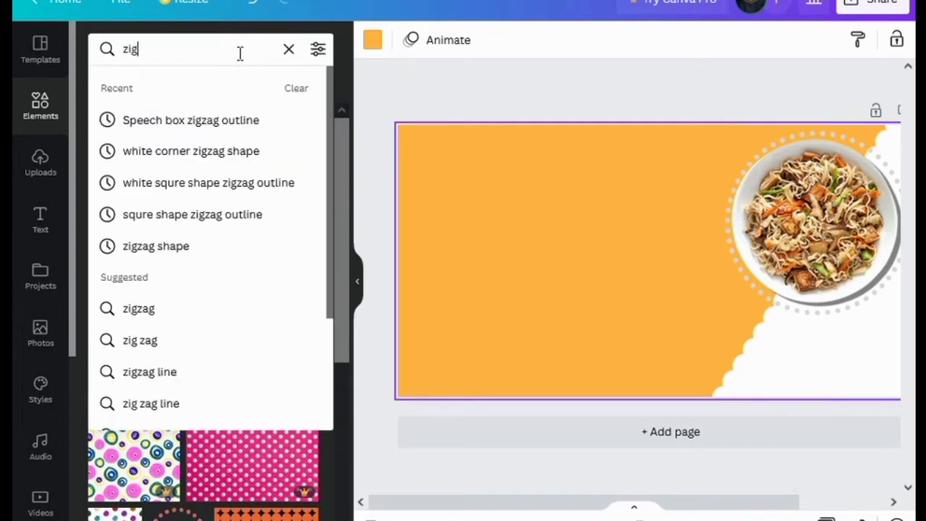
text(zag line)
key(Return)
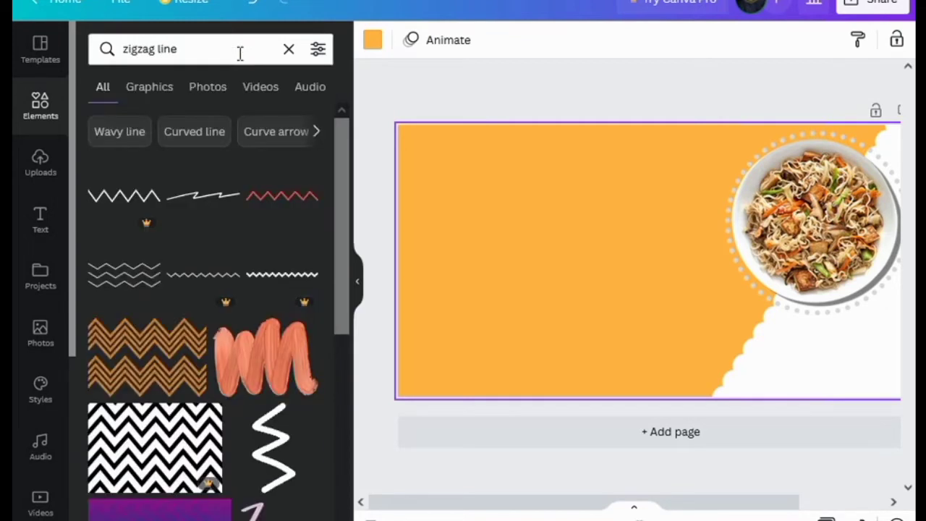
click(133, 275)
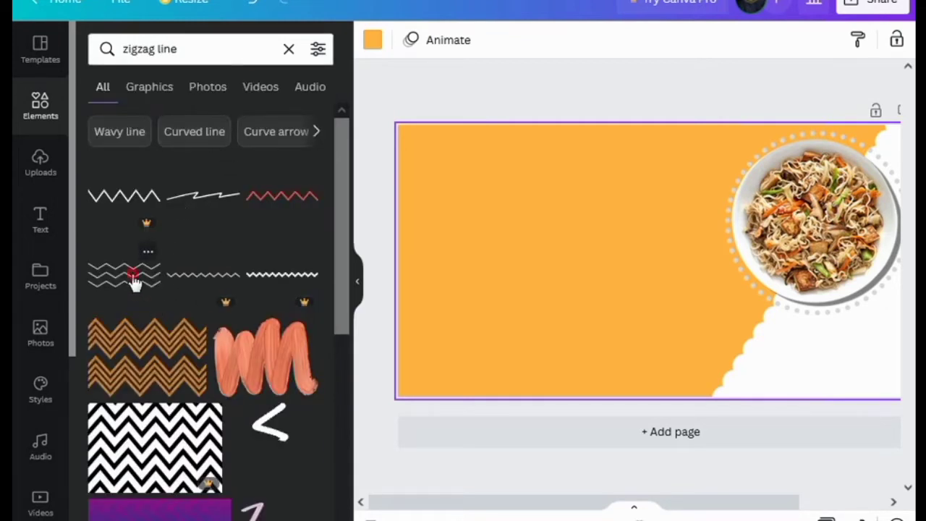
click(357, 288)
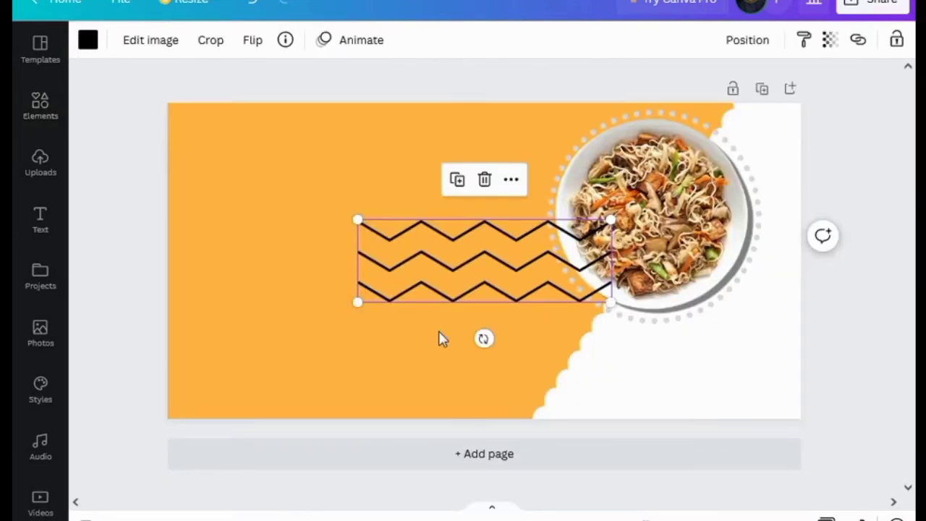
- Change the zigzag lines' colour to the orange document colour
click(87, 41)
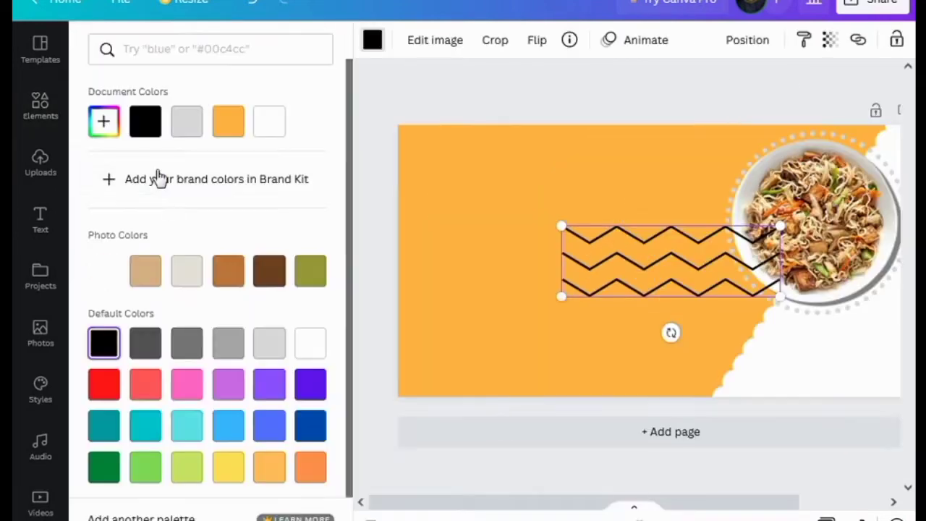
click(228, 123)
click(510, 94)
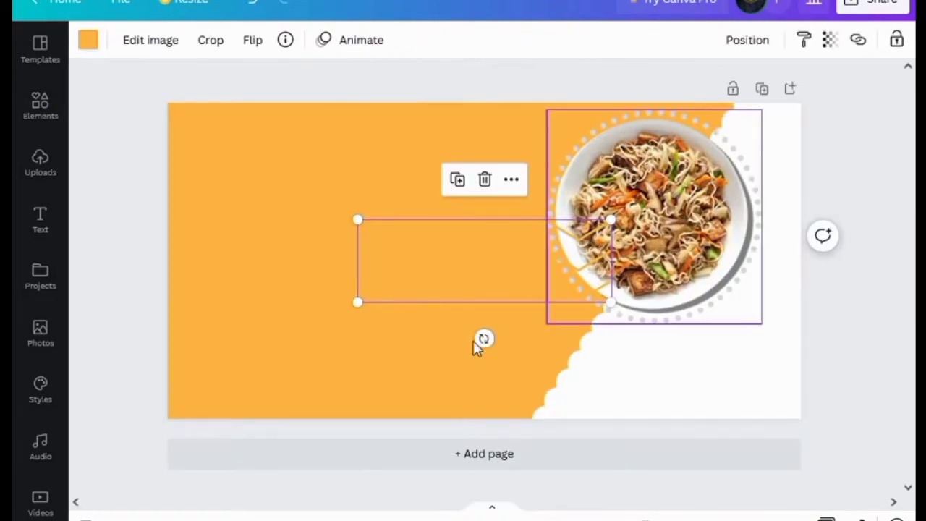
- Tilt the zigzag lines upward, shrink them and place them over the bowl's upper right side, running off the page edge
drag(482, 337, 598, 403)
drag(485, 280, 740, 202)
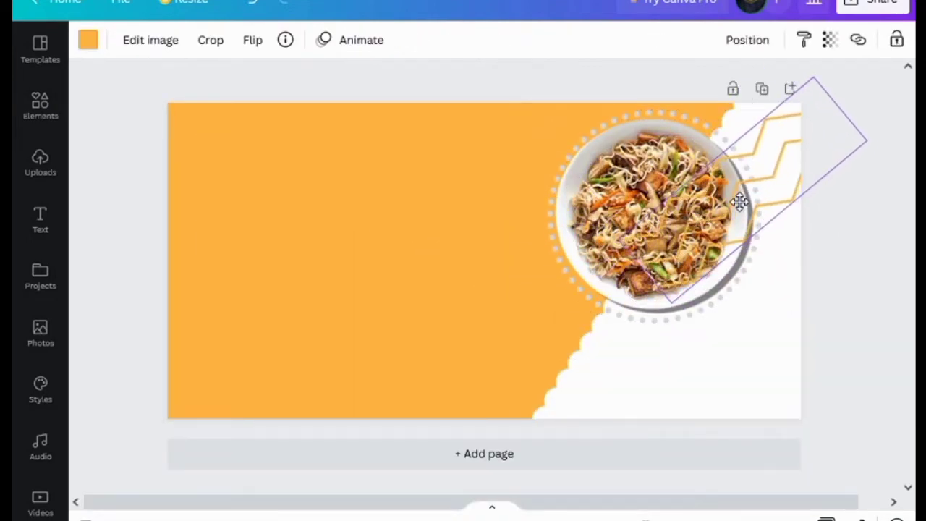
drag(670, 301, 719, 207)
drag(810, 193, 799, 217)
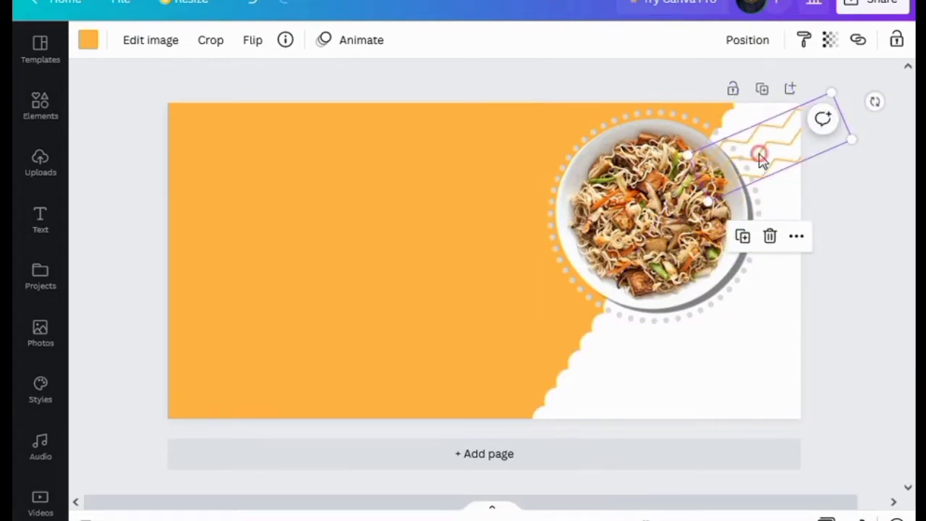
drag(761, 155, 756, 178)
- Send the zigzag lines one layer backward, behind the noodle bowl
click(754, 45)
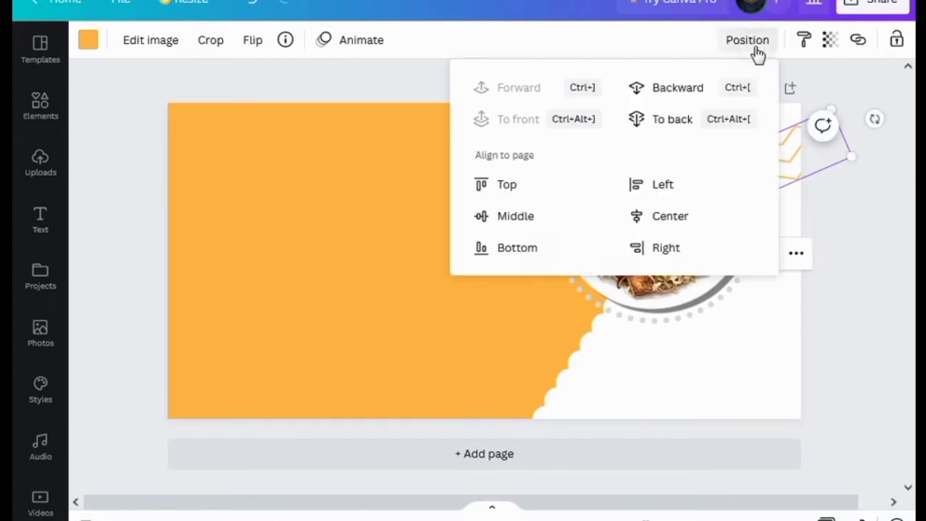
click(696, 90)
click(402, 85)
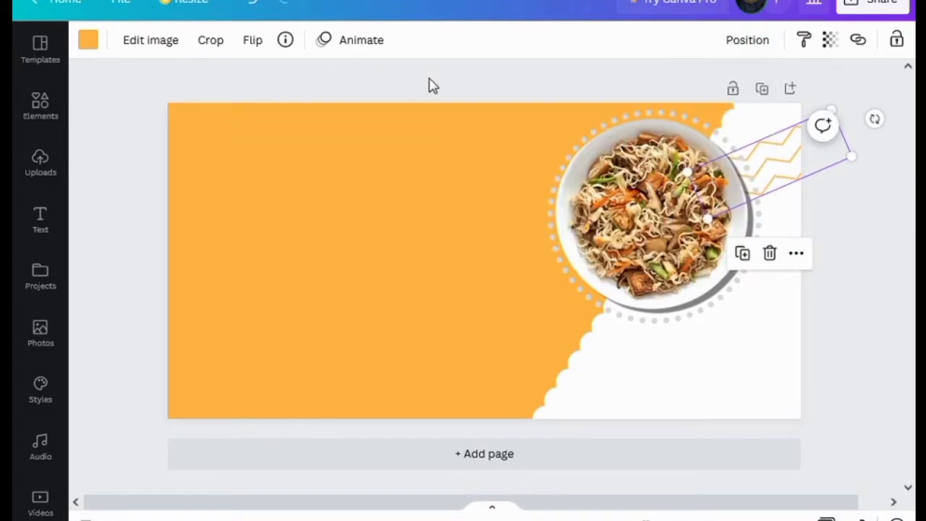
click(518, 85)
- Add a heading to the page with the text "new"
click(40, 220)
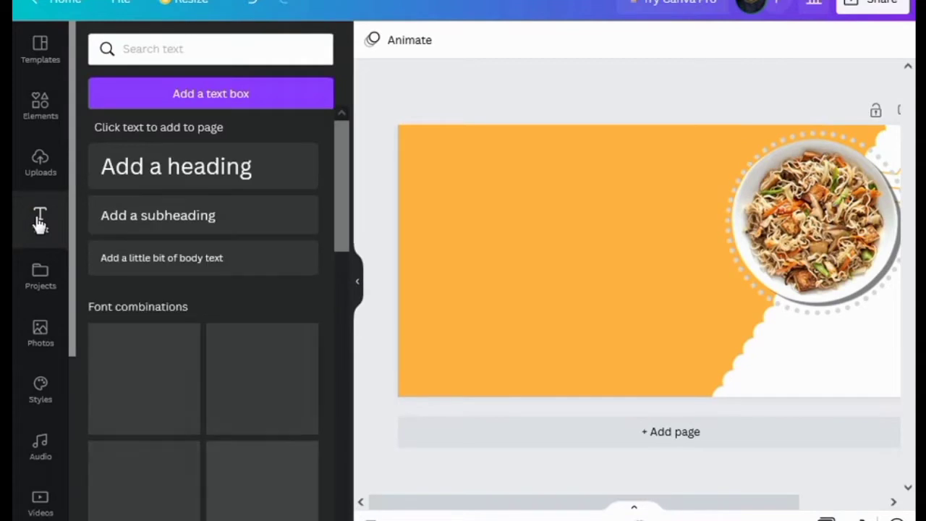
click(171, 168)
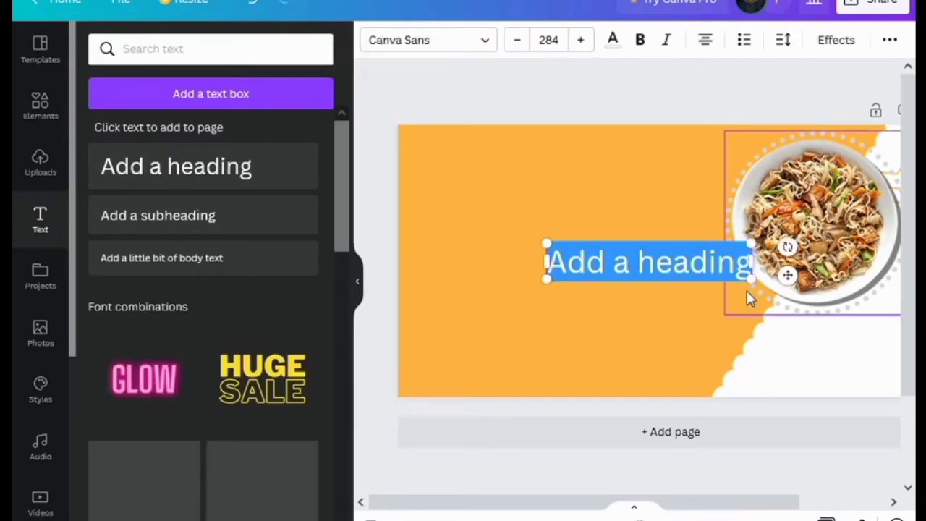
key(BackSpace)
text(new)
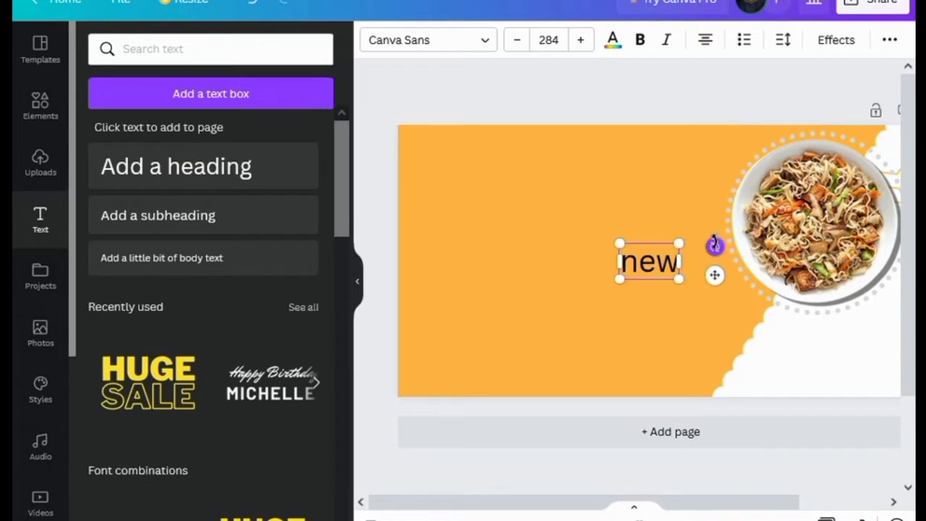
- Tilt the "new" heading upward and move it to the banner's top-left corner
drag(714, 246, 670, 229)
click(670, 233)
drag(632, 262, 442, 167)
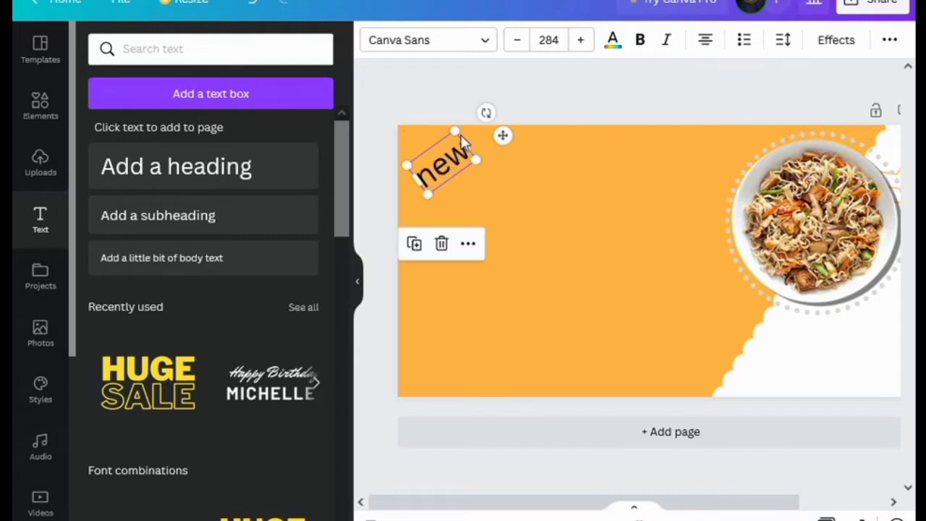
- Set the "new" heading's font to Selima
click(487, 42)
click(148, 258)
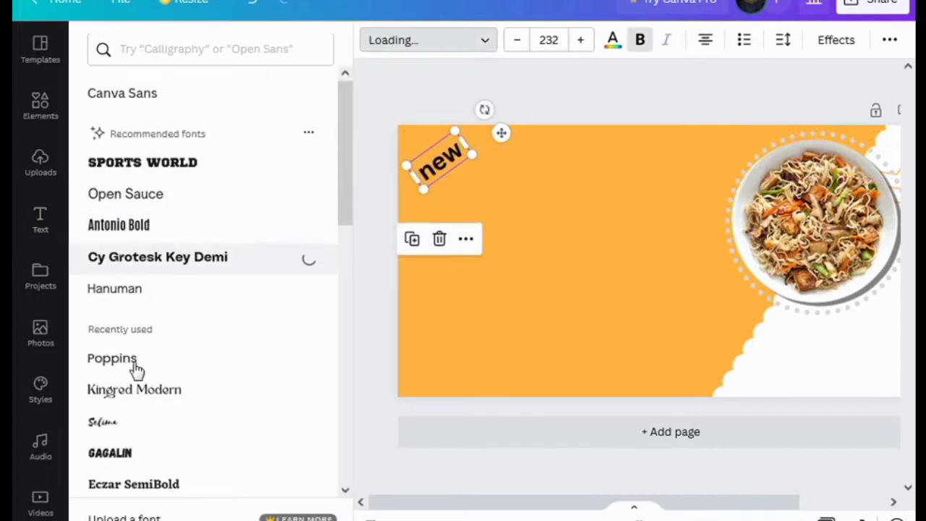
click(103, 426)
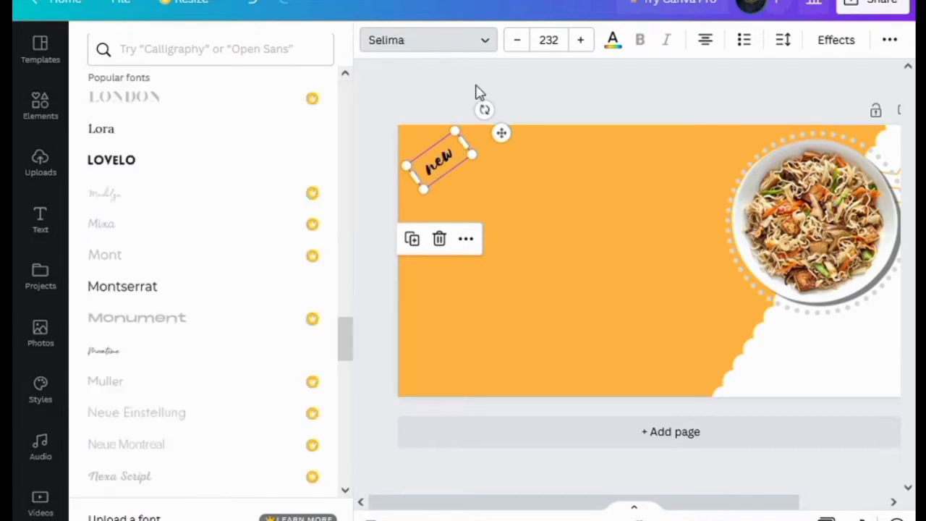
click(607, 85)
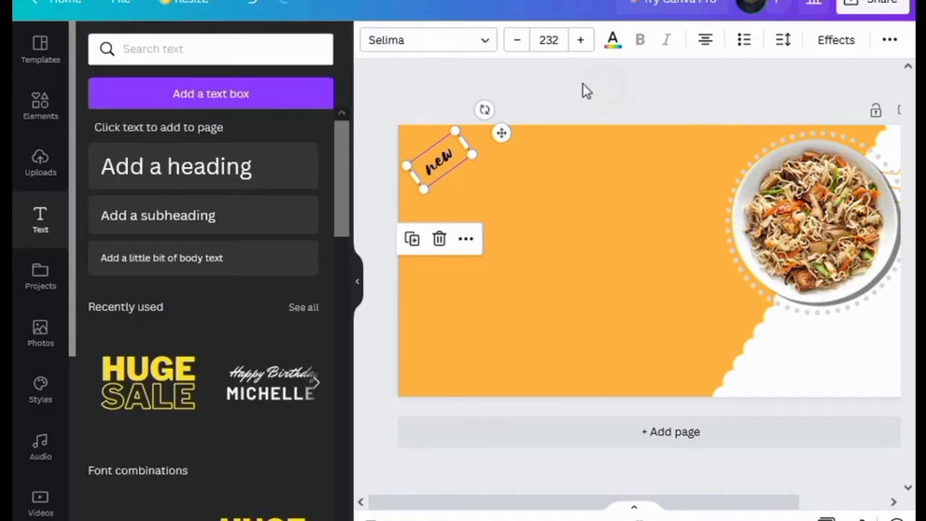
- Increase the "new" heading's font size to 301
click(579, 40)
click(581, 40)
click(581, 40)
click(582, 41)
click(582, 42)
click(583, 42)
click(583, 42)
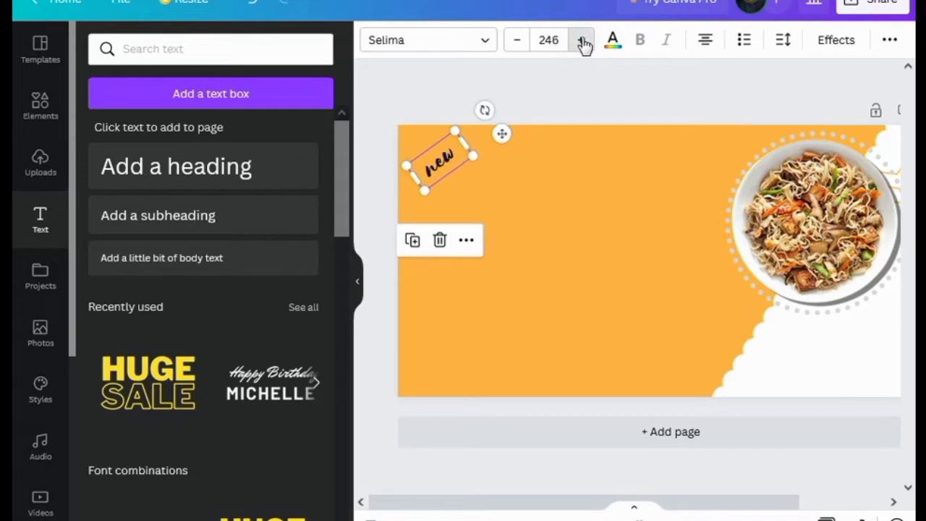
click(583, 42)
click(583, 41)
click(583, 41)
click(583, 42)
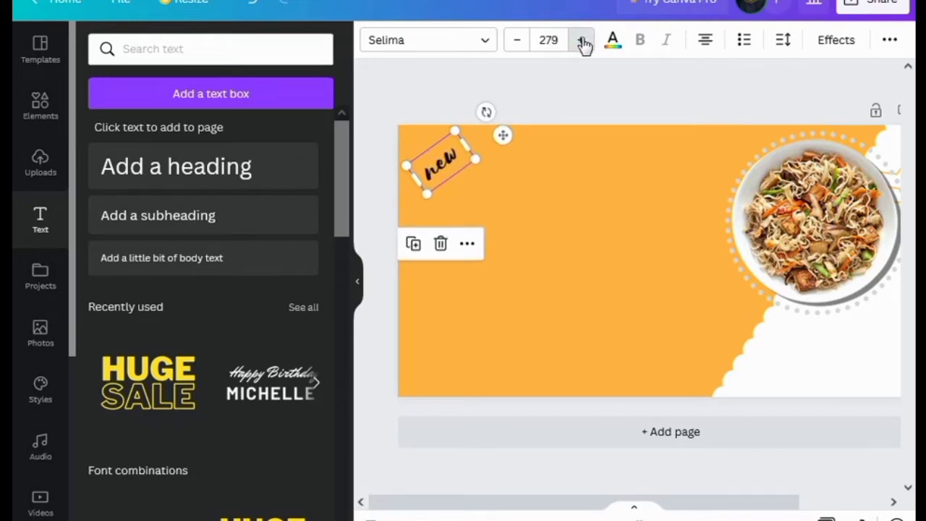
click(583, 42)
click(583, 42)
click(582, 43)
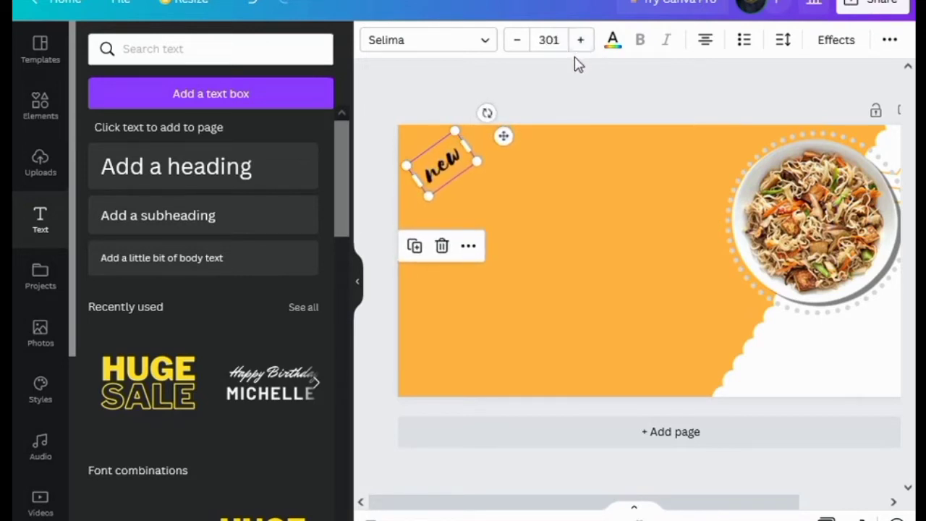
click(564, 103)
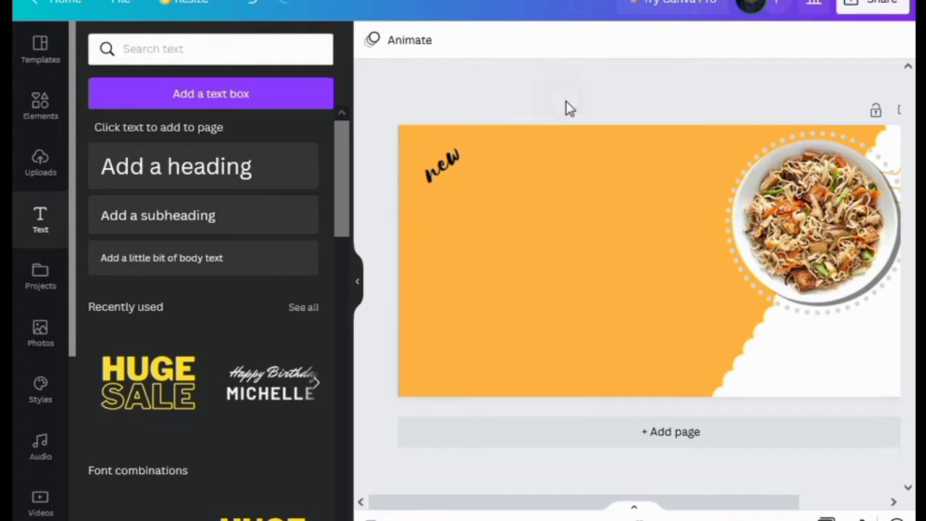
- Duplicate the "new" heading below the original, replace its text with "Fasting" and widen the box to fit one line
click(450, 172)
click(415, 246)
drag(440, 164, 451, 213)
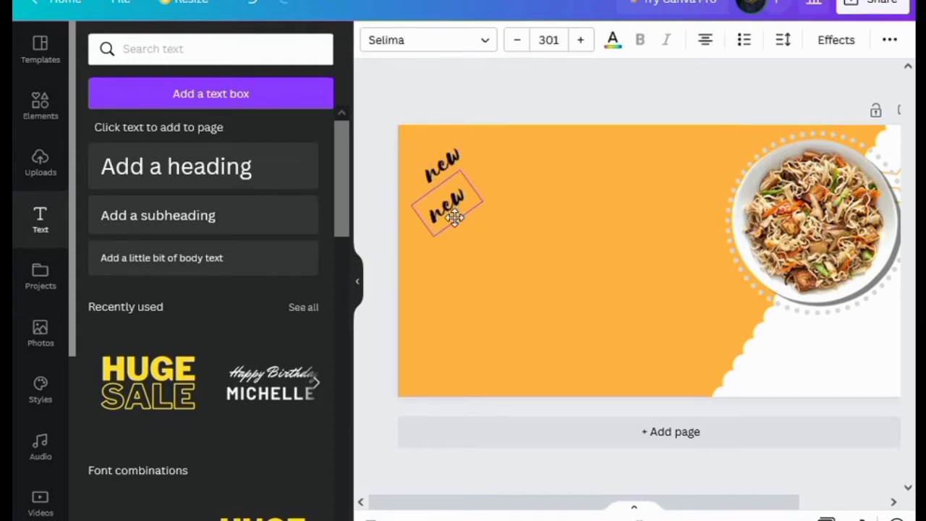
drag(439, 274, 438, 271)
click(473, 212)
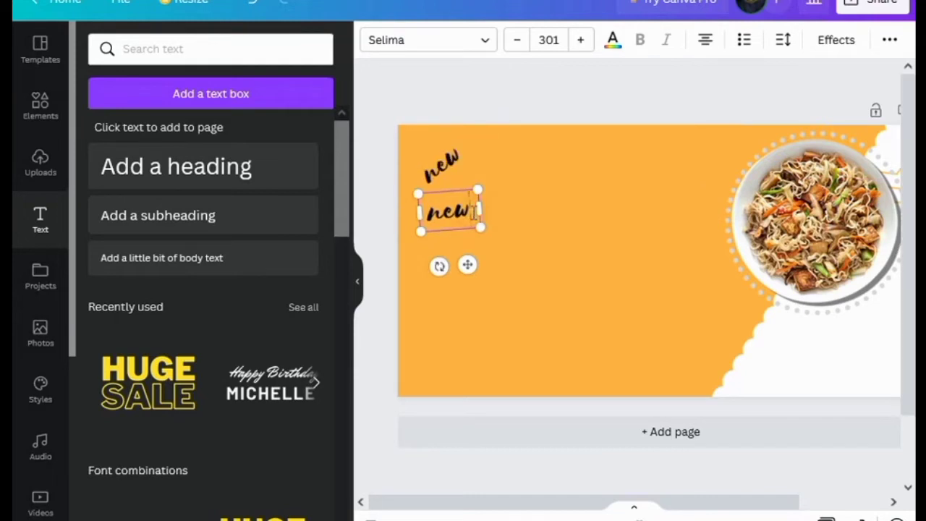
text(Fasting)
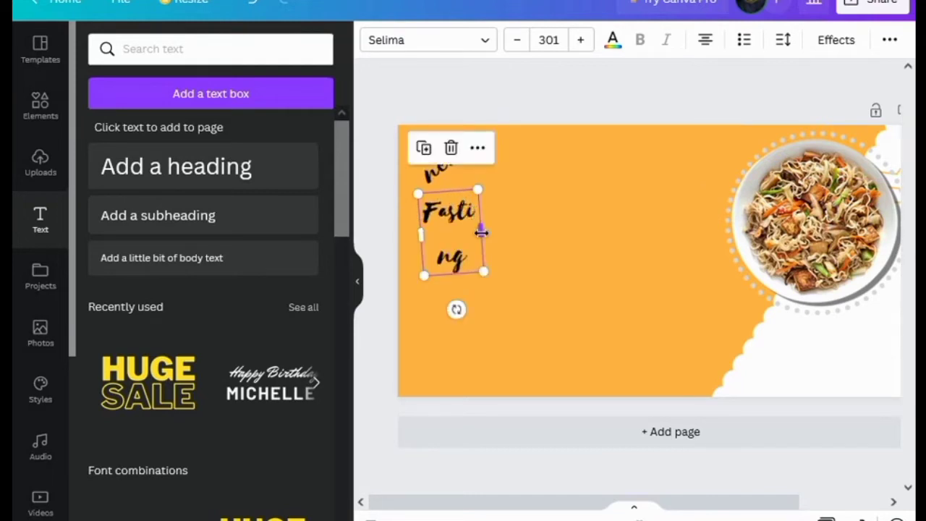
drag(482, 232, 512, 232)
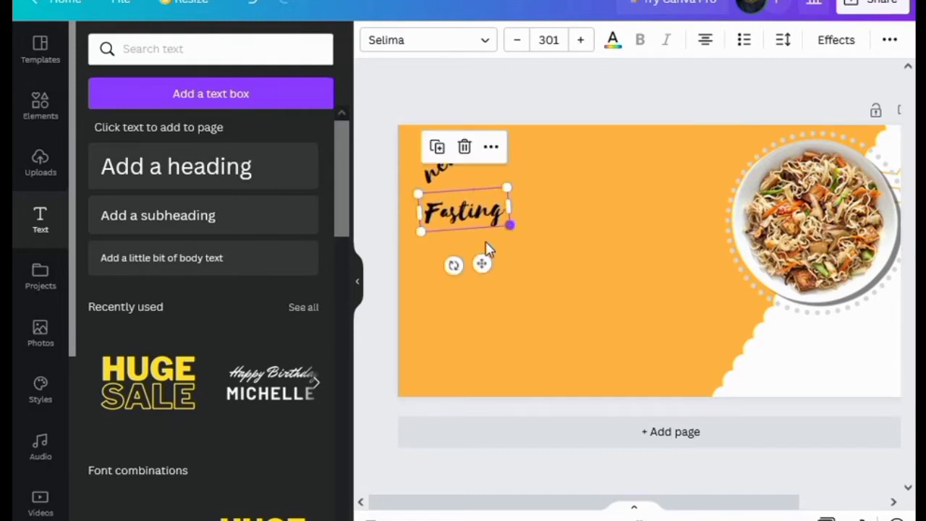
- Enlarge the "Fasting" text to size 554, tilt it upward and position it directly beneath "new"
drag(454, 265, 497, 239)
drag(532, 208, 591, 239)
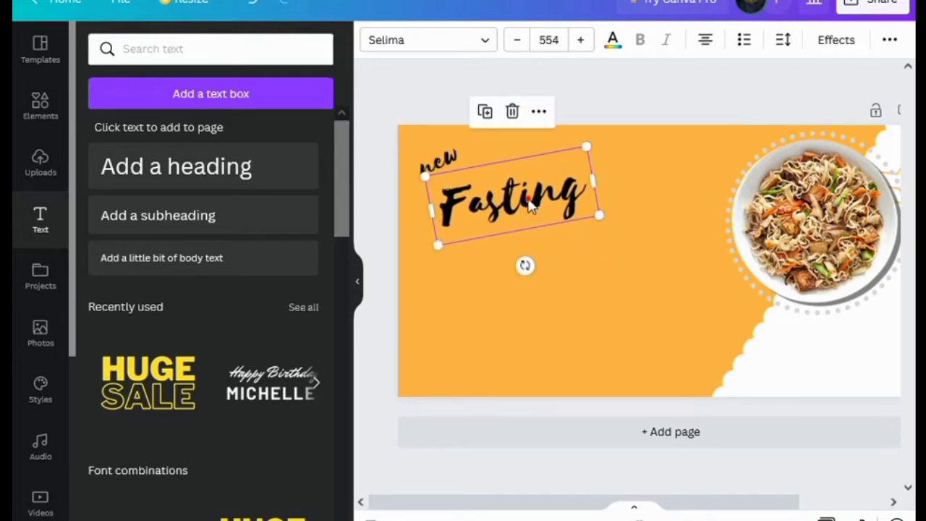
drag(530, 206, 514, 189)
mouse_move(510, 258)
mouse_down()
mouse_move(528, 271)
mouse_move(517, 264)
mouse_up()
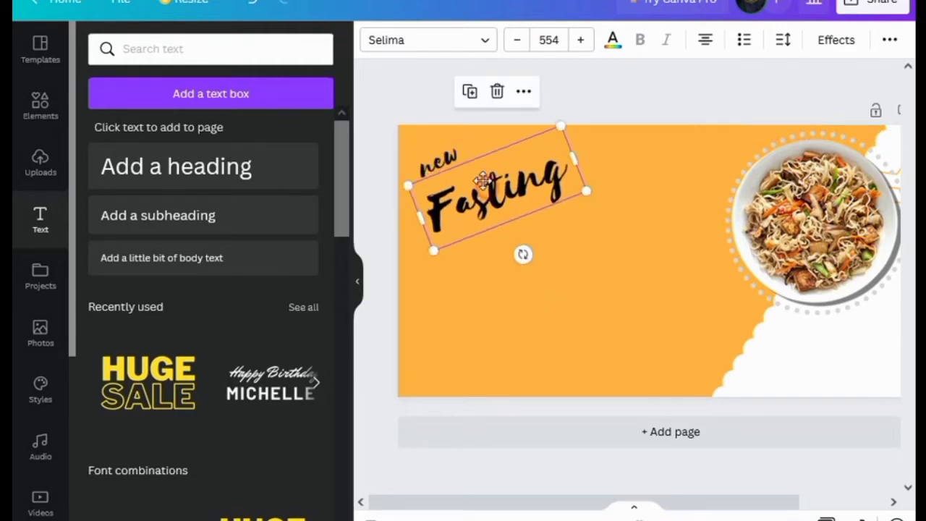
drag(486, 183, 483, 175)
click(367, 281)
click(367, 282)
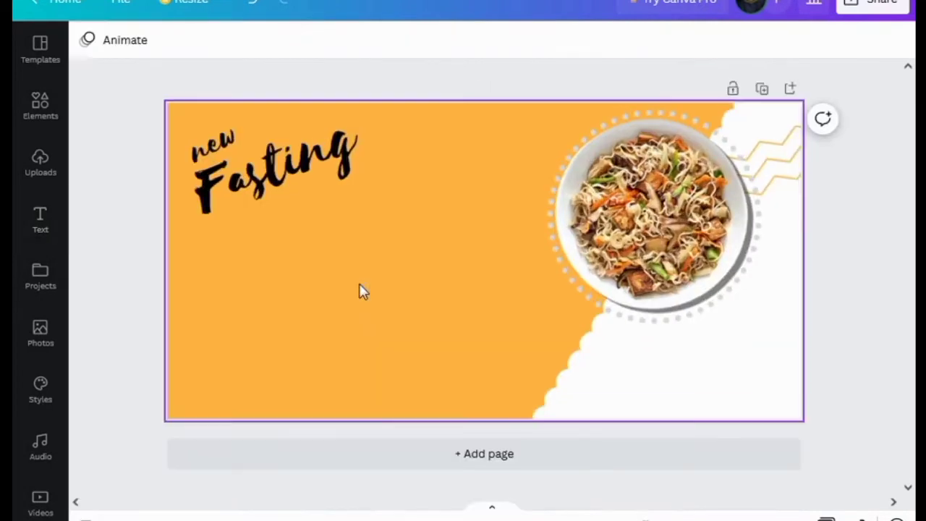
- Duplicate the "new" heading, change the copy's text to "meat" and tuck it, tilted, under the end of "Fasting"
click(216, 134)
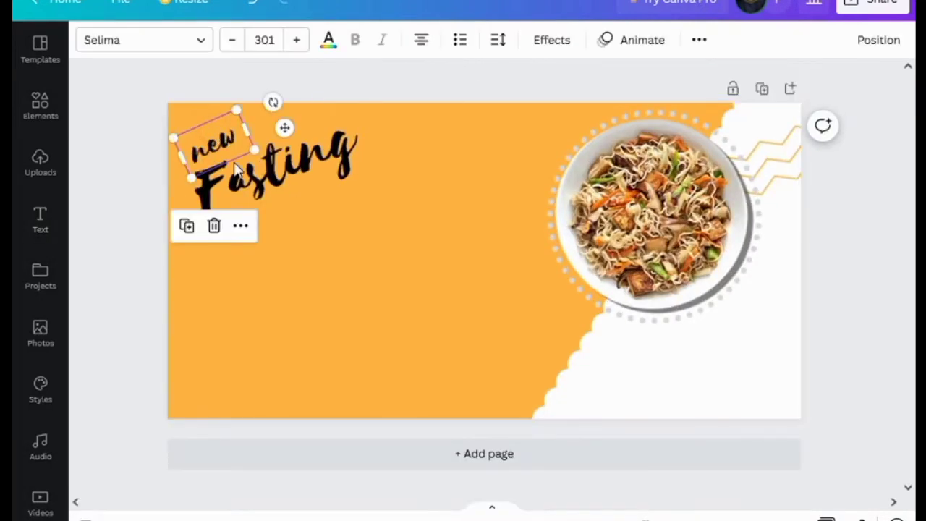
click(186, 227)
drag(217, 207, 294, 237)
drag(298, 295, 287, 321)
click(319, 235)
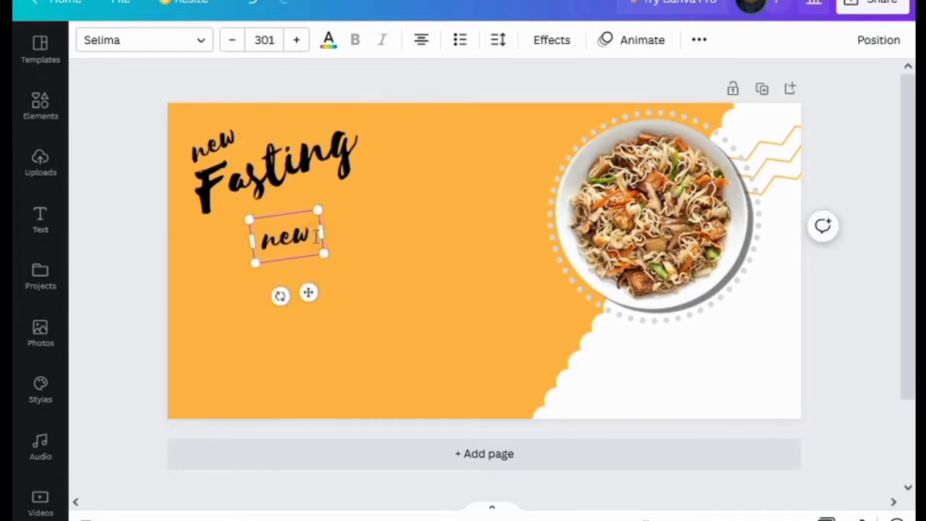
text(meat)
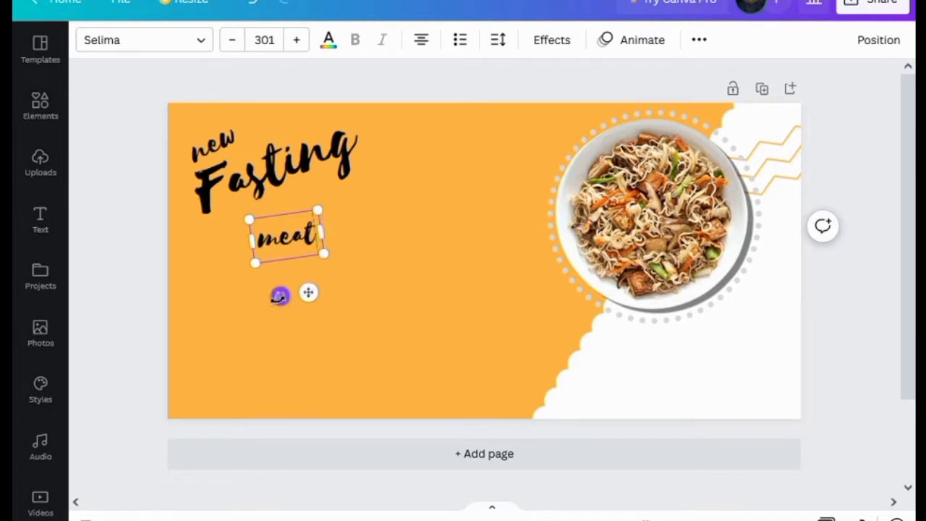
drag(279, 296, 316, 182)
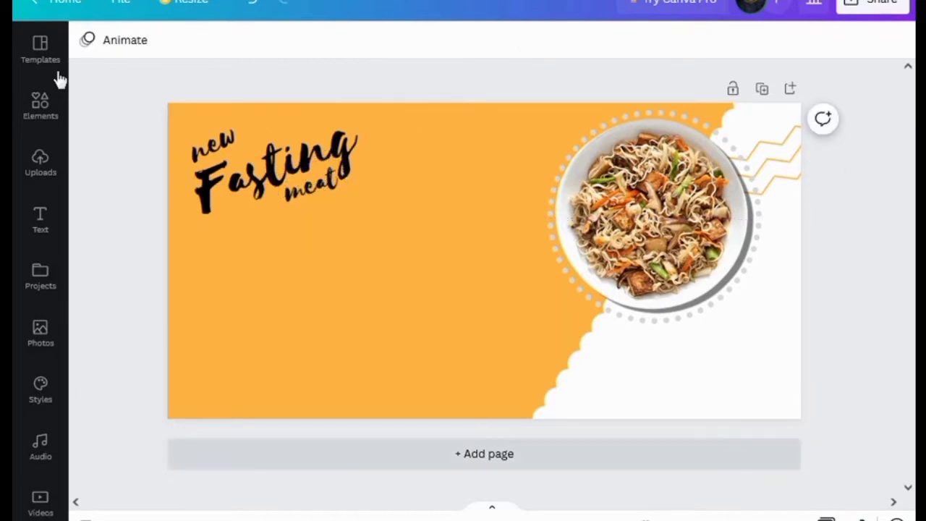
- Add a rounded square to the banner and reshape it into a thin horizontal bar below the title
click(40, 116)
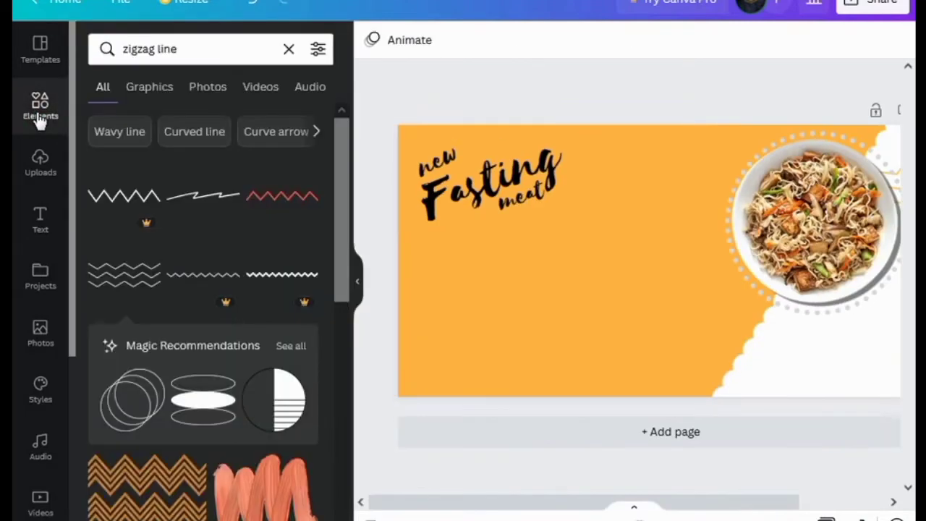
click(290, 48)
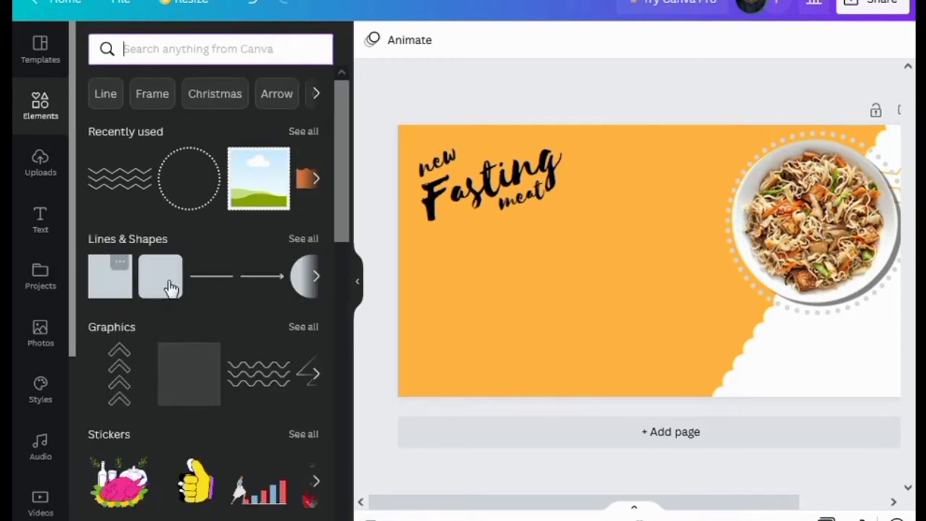
click(172, 287)
click(357, 284)
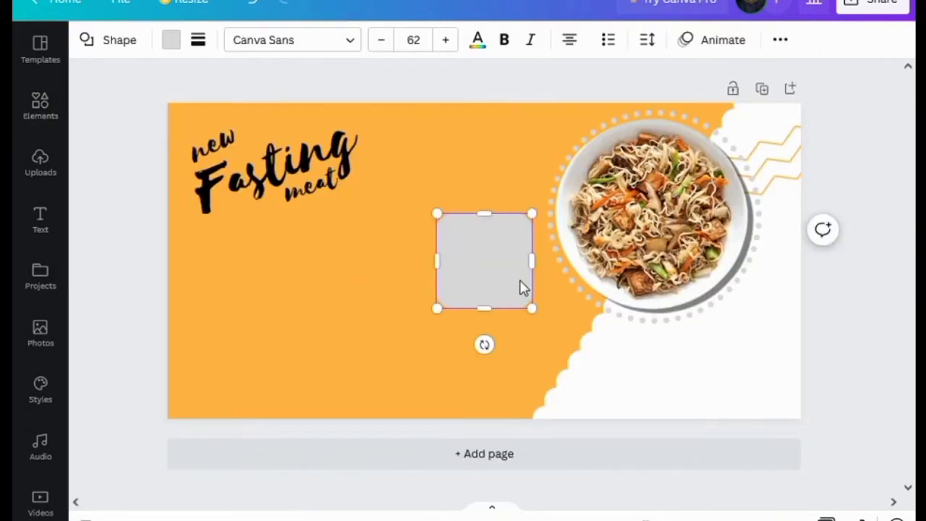
drag(437, 261, 298, 261)
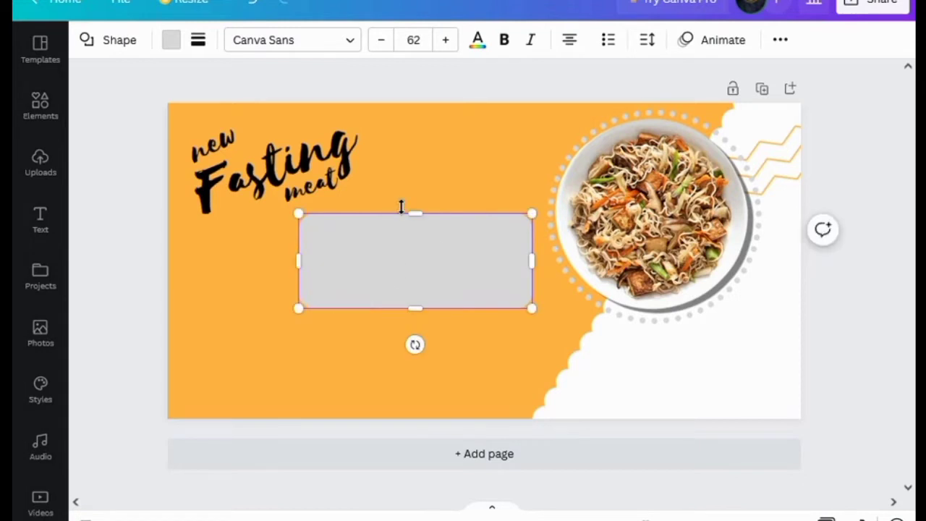
drag(414, 214, 415, 269)
drag(531, 306, 455, 292)
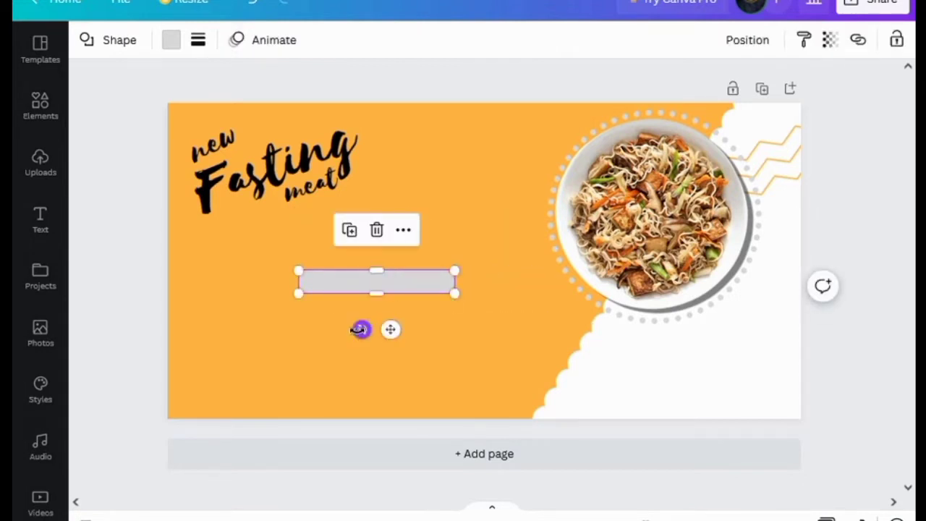
- Tilt the grey bar upward, shorten it and position it directly beneath the start of "Fasting"
drag(360, 329, 376, 355)
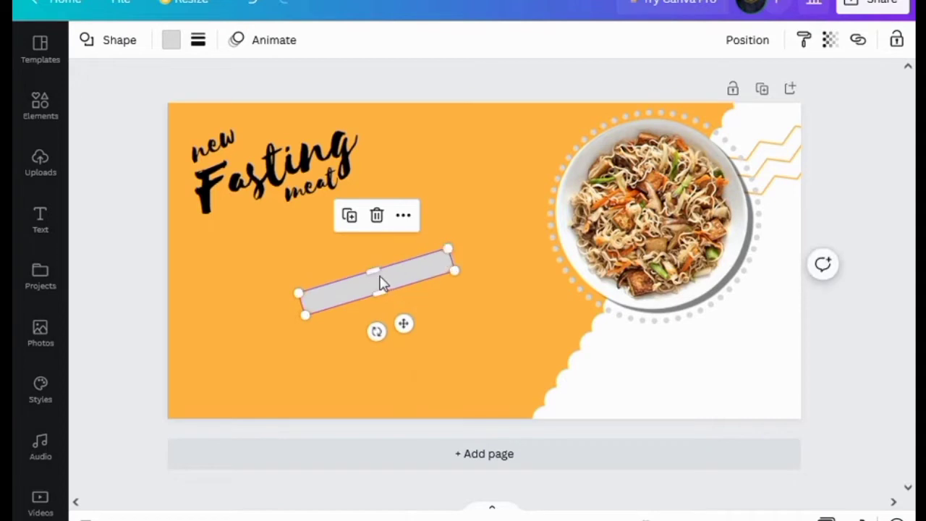
drag(372, 272, 364, 250)
drag(441, 231, 388, 268)
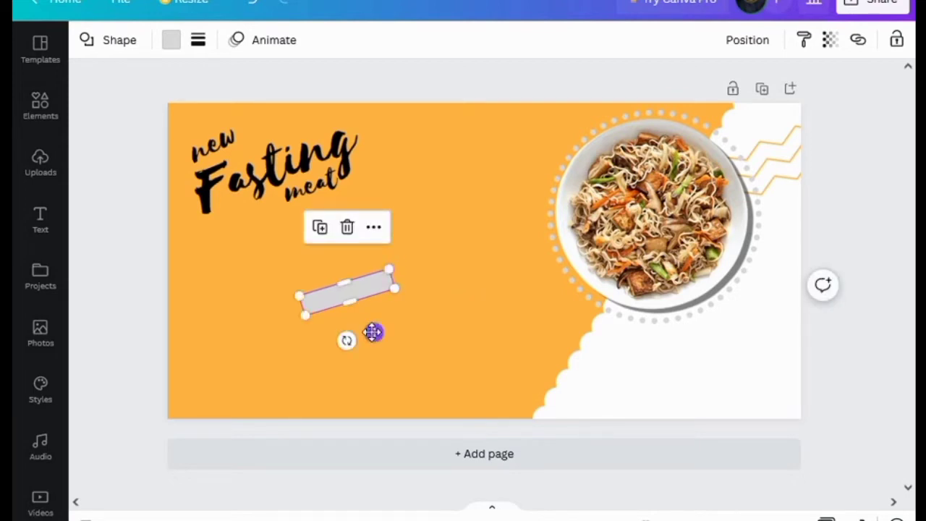
drag(374, 331, 262, 261)
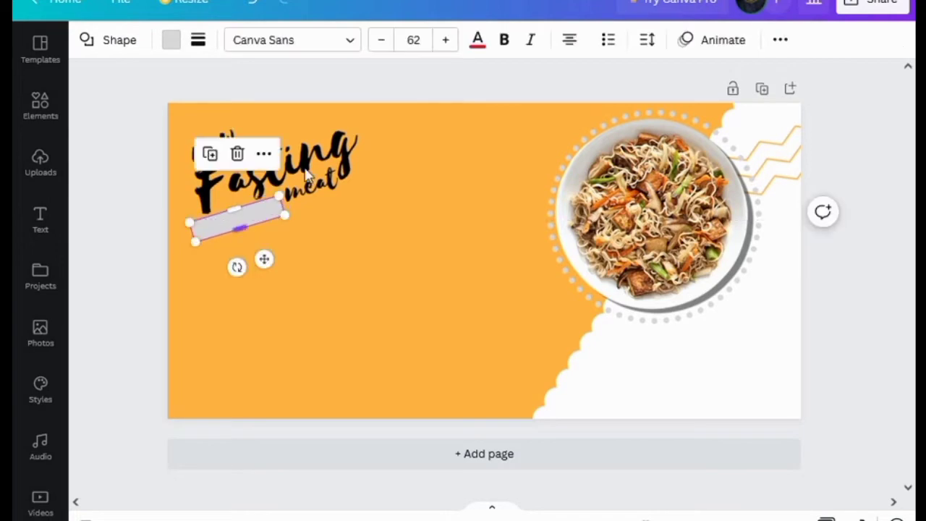
- Fill the tilted rounded bar with the red document color
click(477, 42)
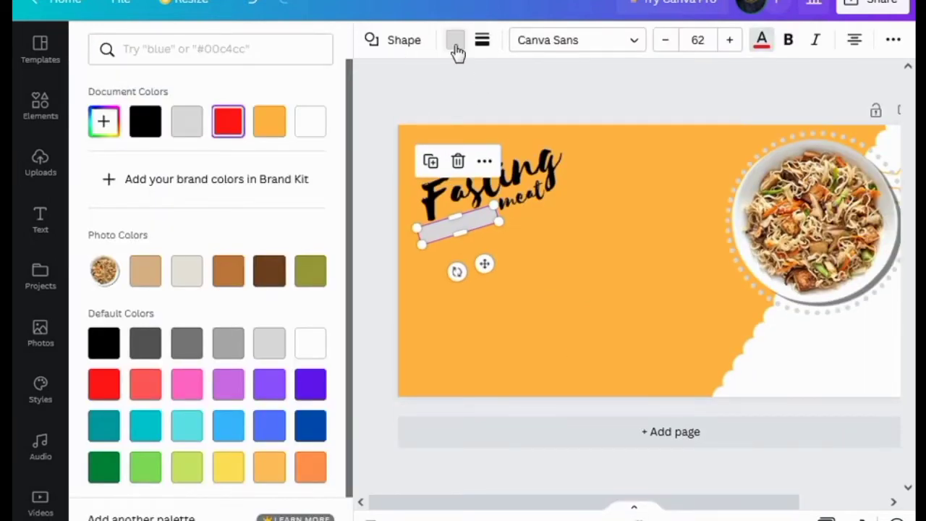
click(455, 45)
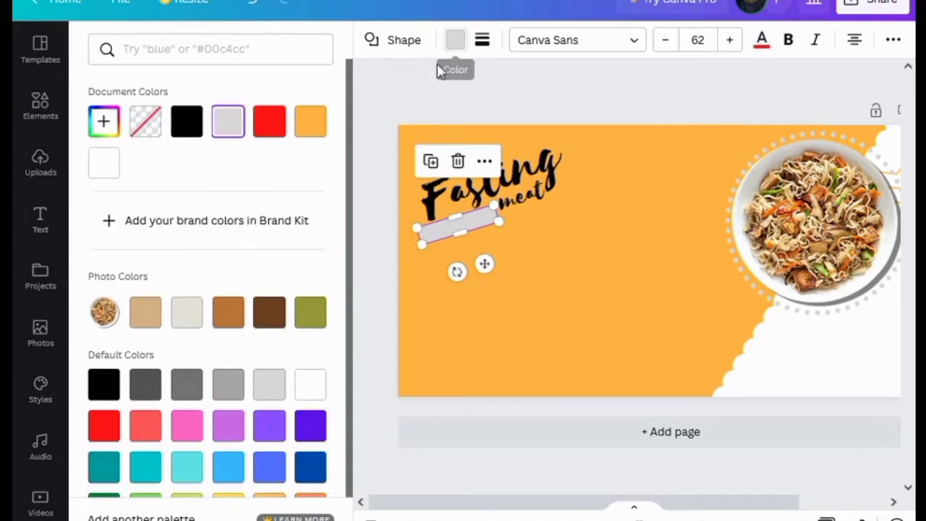
click(280, 127)
click(475, 105)
- Add a heading and replace its text with "CALL US" followed by the phone number
click(40, 217)
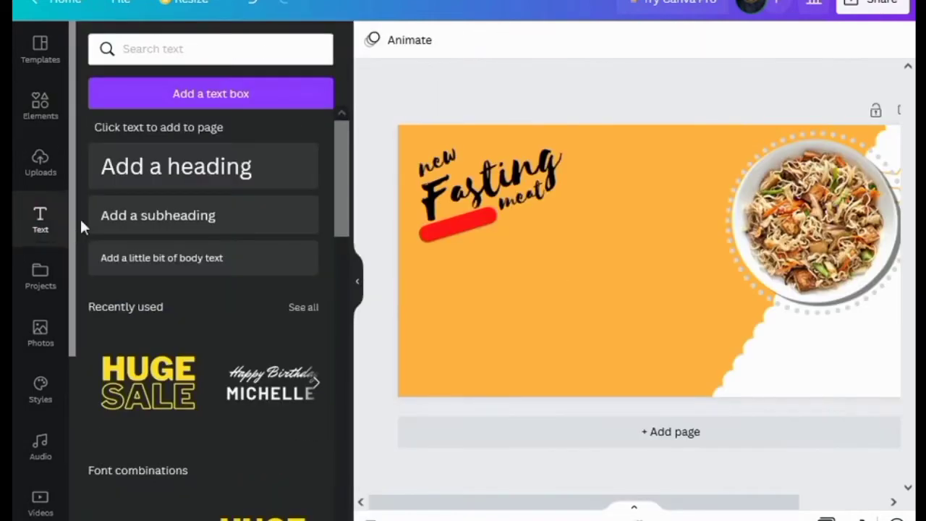
click(186, 176)
key(BackSpace)
key(BackSpace)
key(BackSpace)
key(BackSpace)
key(BackSpace)
key(BackSpace)
key(BackSpace)
key(BackSpace)
key(BackSpace)
key(BackSpace)
key(BackSpace)
key(BackSpace)
key(BackSpace)
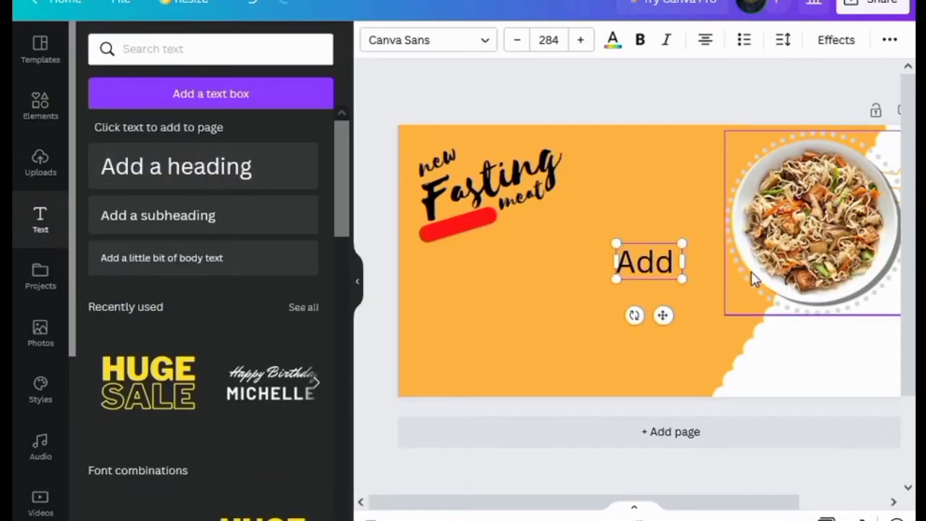
text(CALL US)
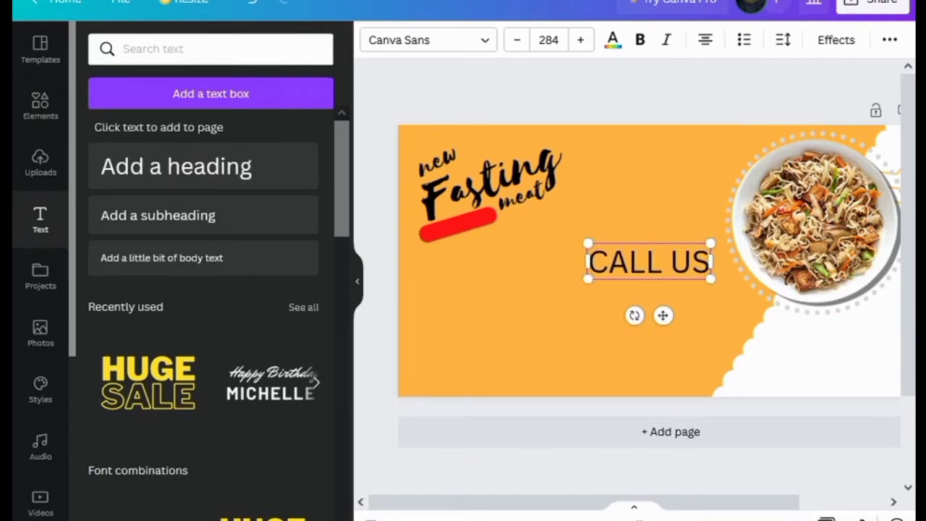
key(Return)
text(123)
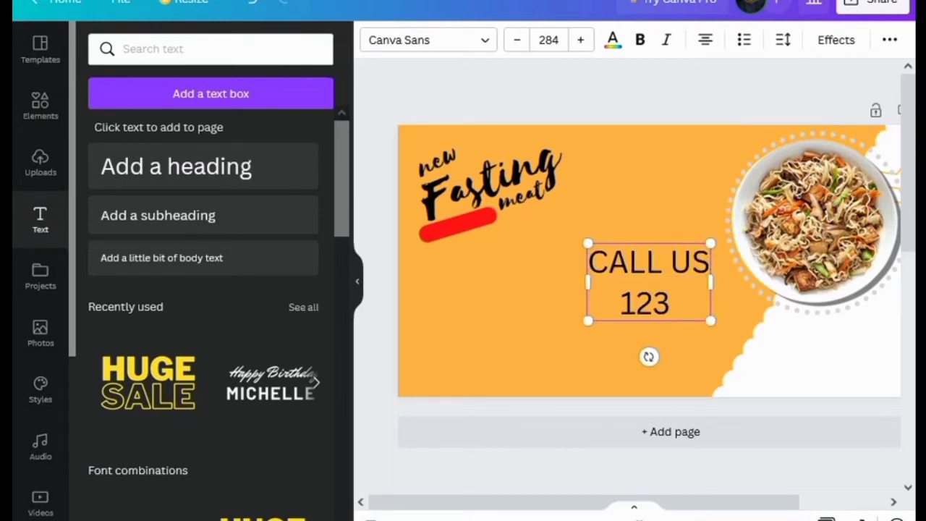
text( 456 789)
- Shrink the "CALL US" text to size 94.7 and color it white
drag(731, 319, 621, 269)
click(643, 264)
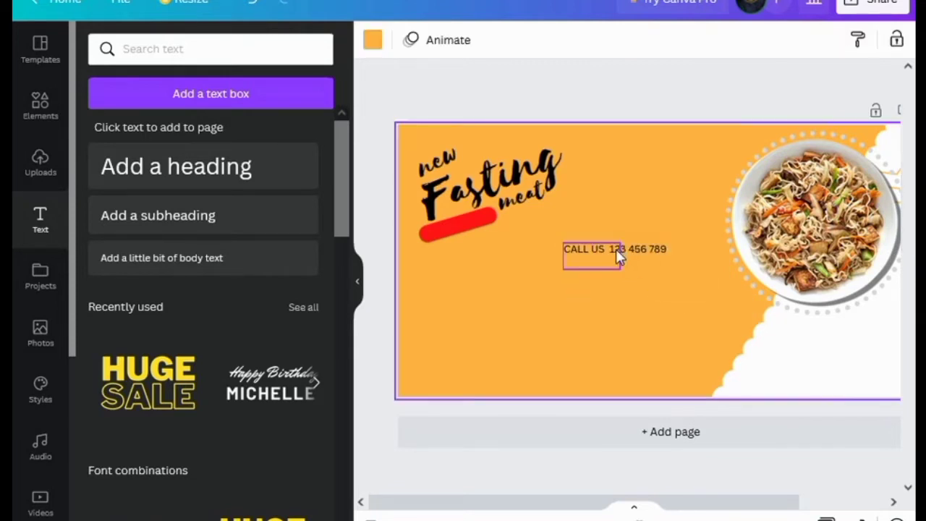
click(642, 250)
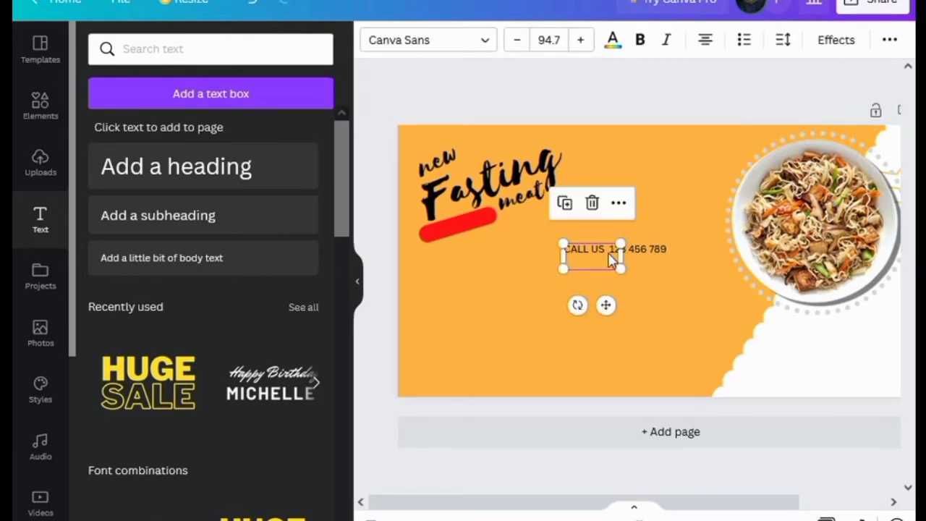
click(612, 42)
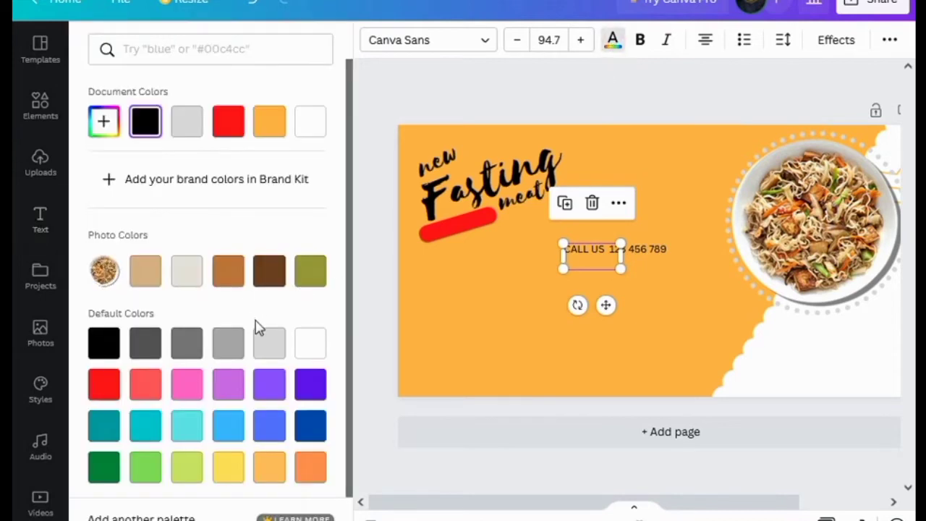
click(316, 349)
- Reduce the "CALL US" text to size 69, tilt it to match the red bar and center it on the bar
drag(546, 243, 571, 252)
mouse_move(588, 305)
mouse_down()
mouse_move(631, 322)
mouse_move(480, 287)
mouse_move(469, 270)
mouse_move(458, 285)
mouse_move(450, 277)
mouse_up()
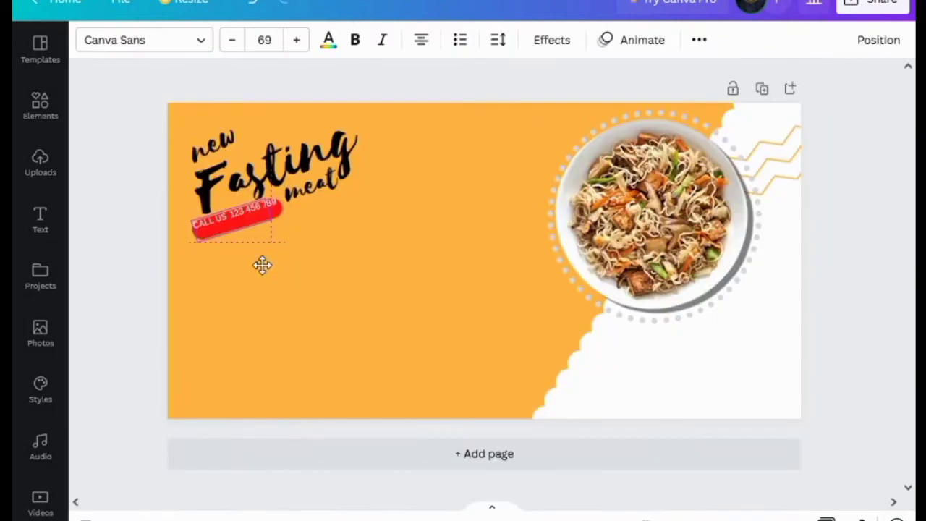
drag(263, 266, 262, 268)
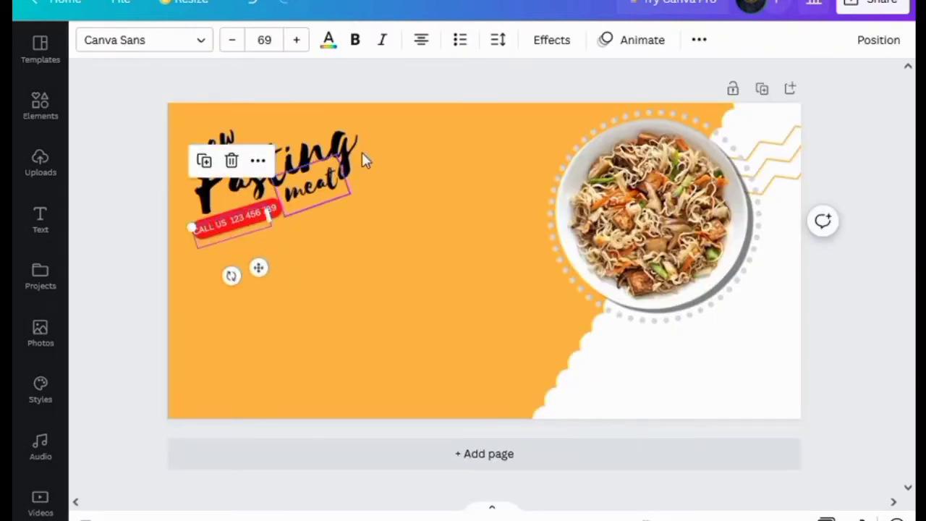
click(285, 314)
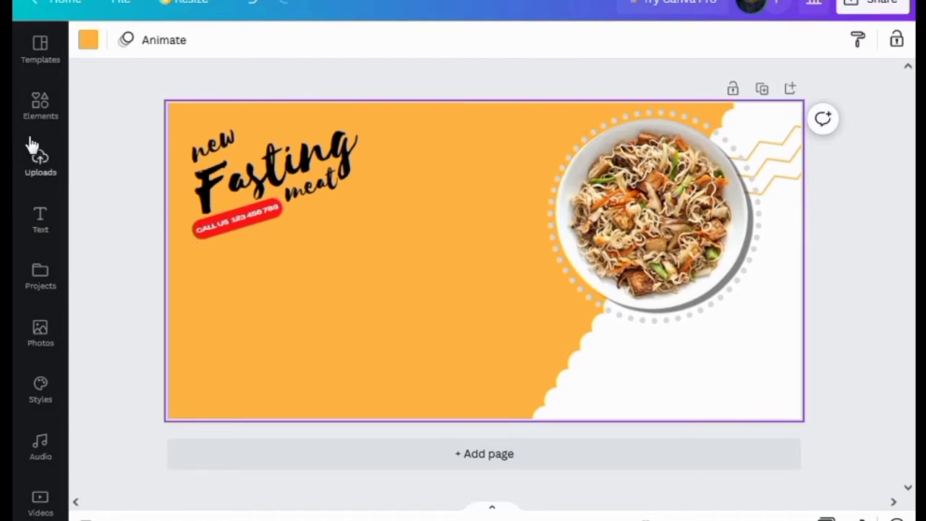
- Add a heading reading "ET IMET VOLORE NOBIT ESATINUM DOLUP TIUM DOEPRESENDEBIT ETUR INT HARCHR MRDESTI"
click(43, 226)
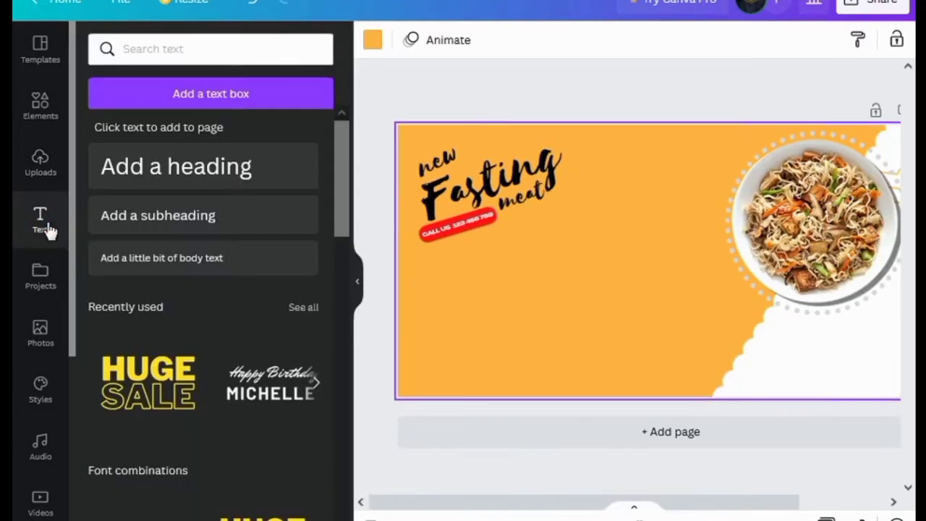
click(194, 180)
text(E)
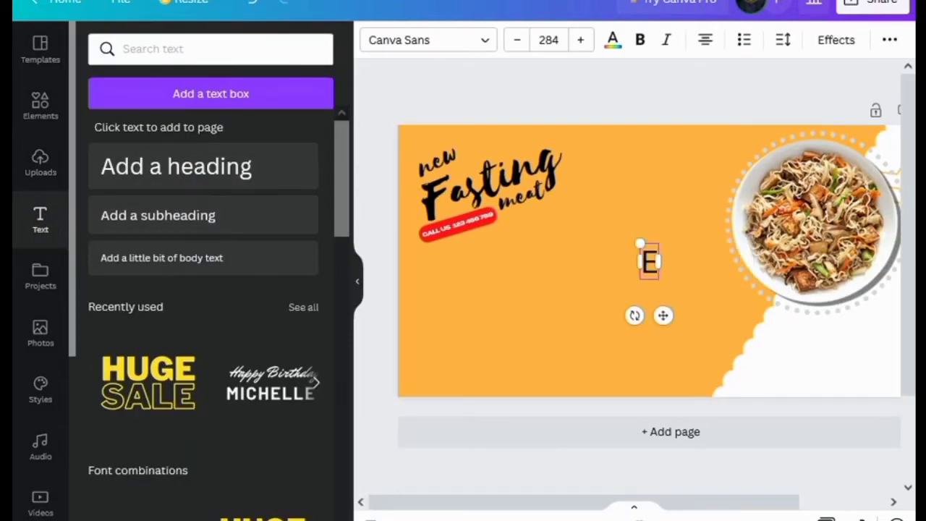
text(T IMET VOLORE NO)
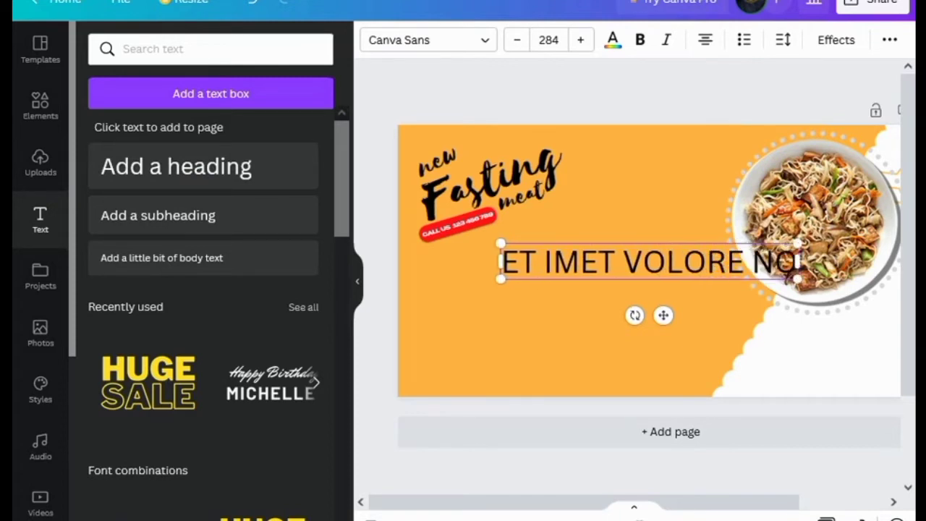
text(BIT ESAT)
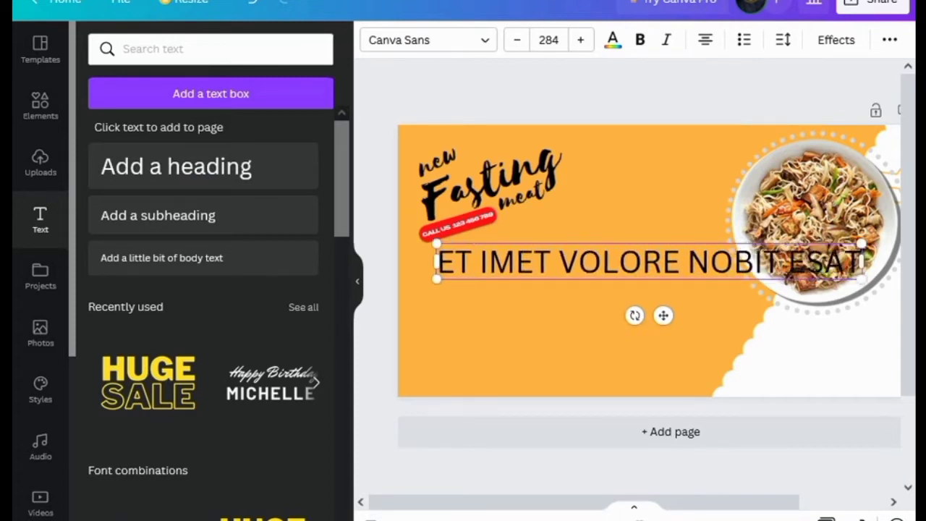
text(INUM DOLUP TIU)
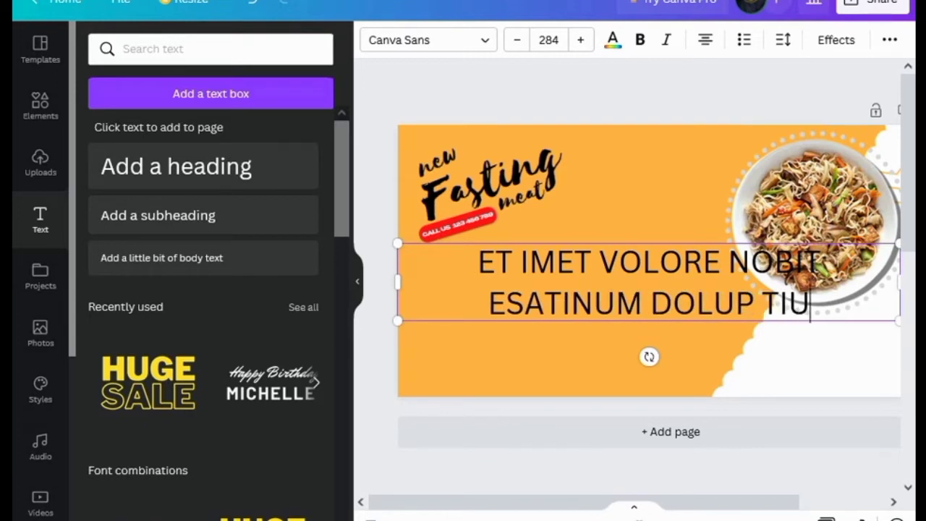
text(M DOEPRE)
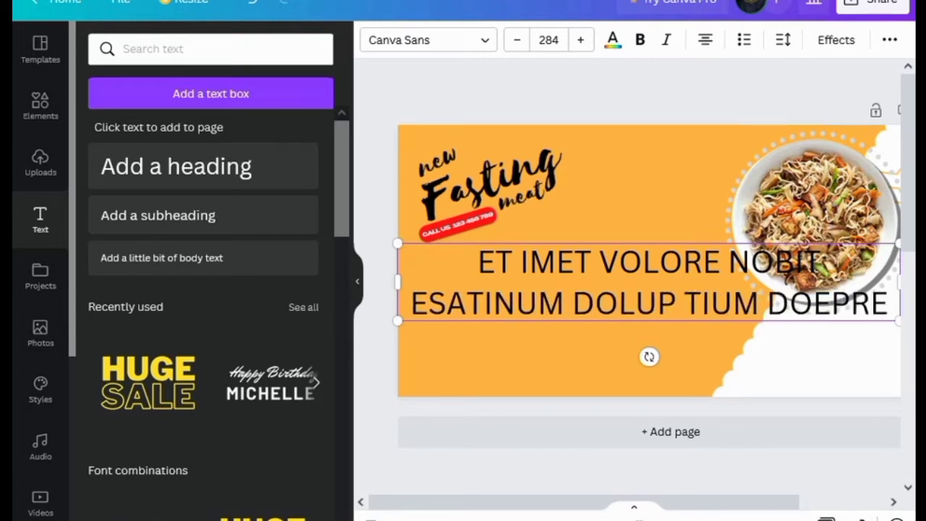
text(SENDEBIT ETUR INT HAT)
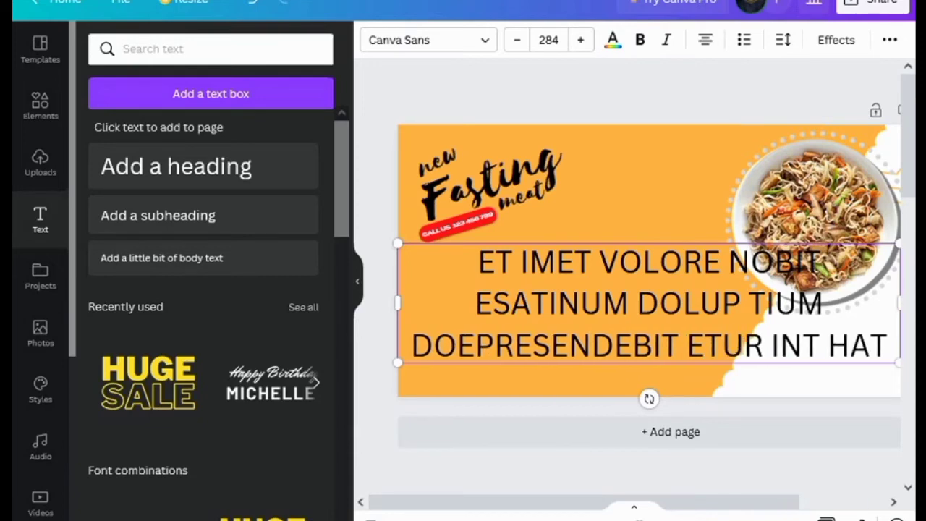
key(BackSpace)
text(RCHR MRD)
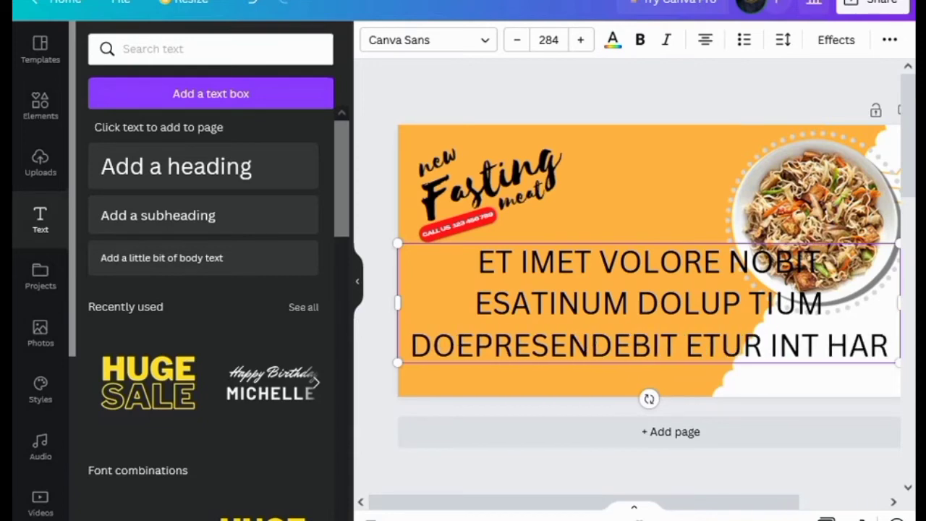
text(ESTI)
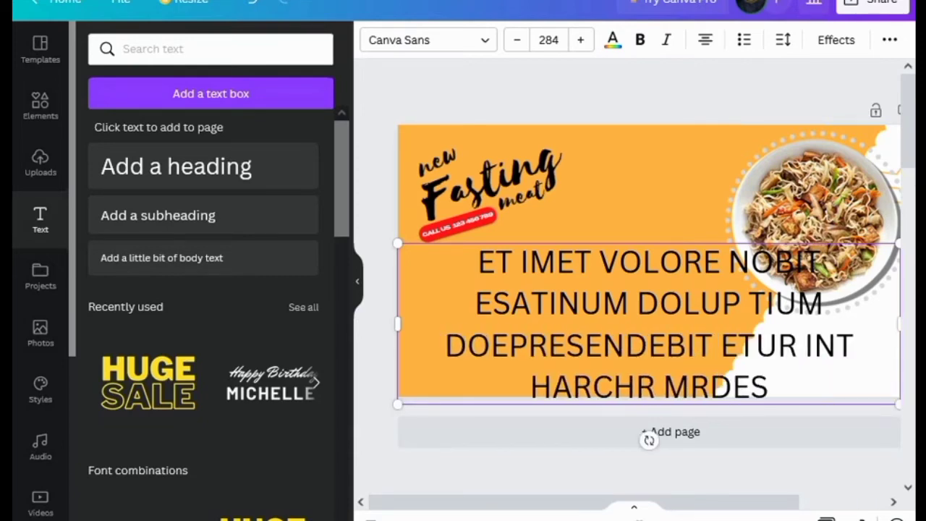
click(612, 227)
click(359, 284)
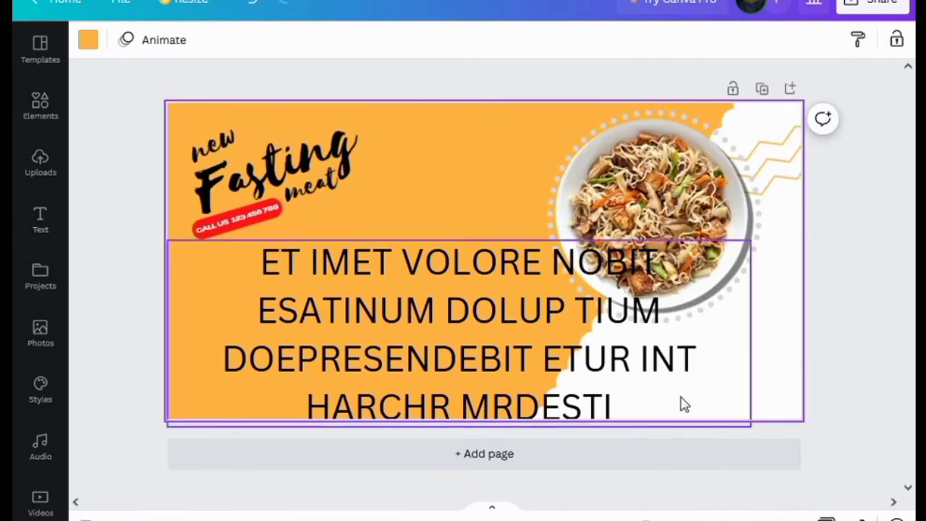
- Shrink the "ET IMET VOLORE" paragraph to size 95 on two lines, make it bold and move it below the red label
click(604, 386)
drag(722, 406, 455, 267)
click(422, 355)
click(371, 272)
click(358, 42)
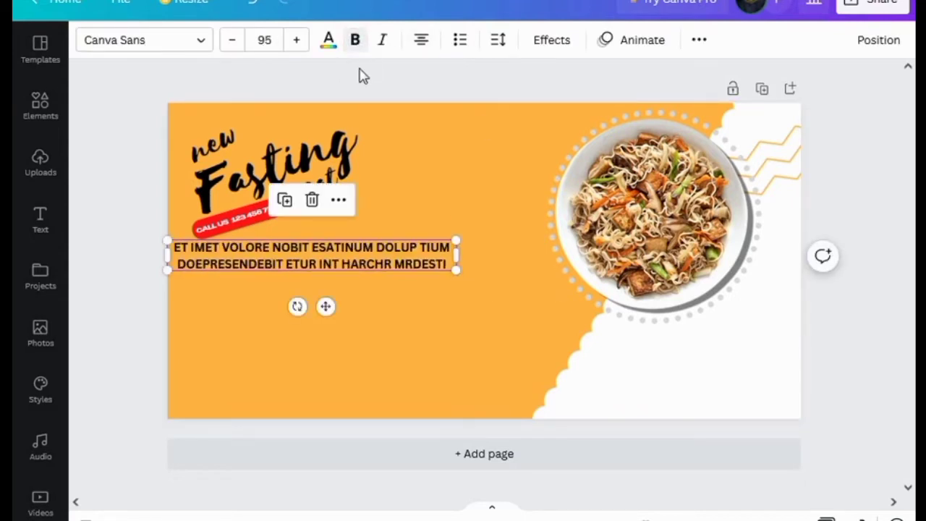
drag(325, 306, 339, 344)
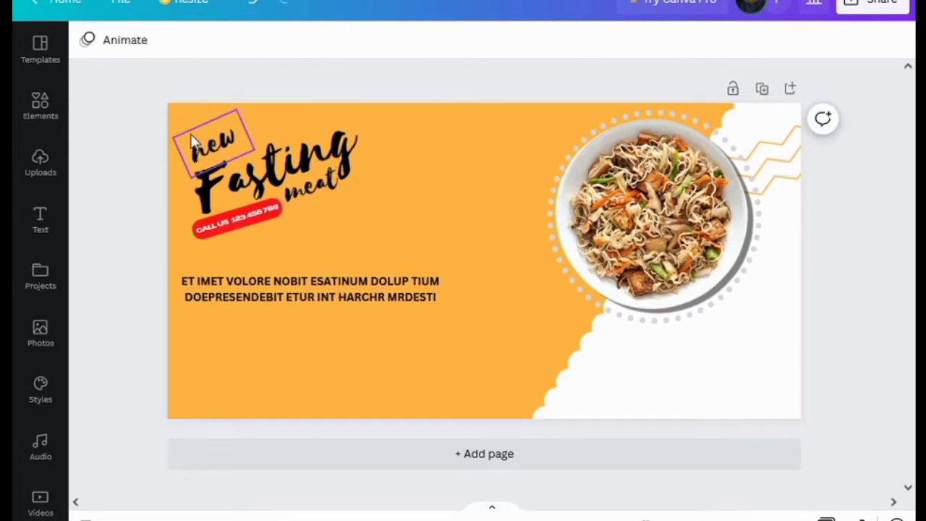
- Group the "new Fasting meat" title texts with the red "CALL US" label and enlarge the group to fill the space above the paragraph
drag(186, 126, 293, 216)
right_click(294, 216)
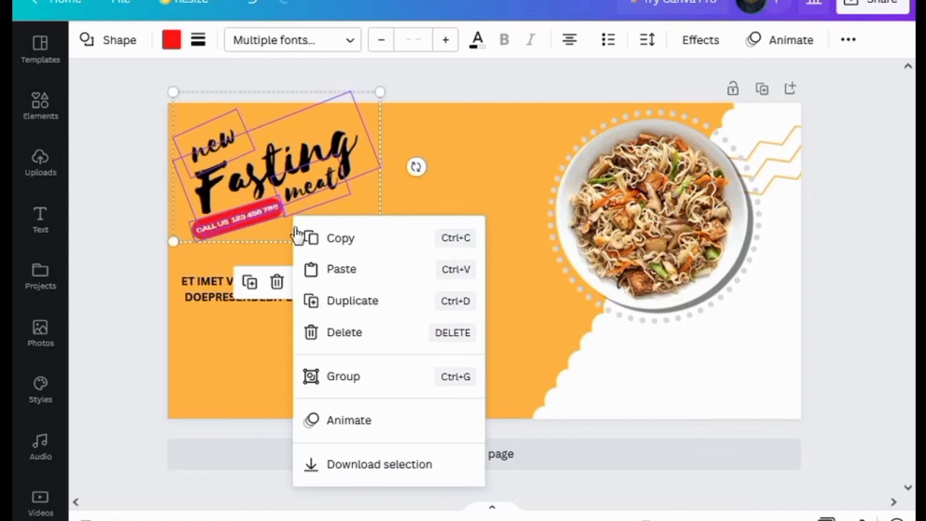
click(345, 377)
drag(381, 242, 420, 270)
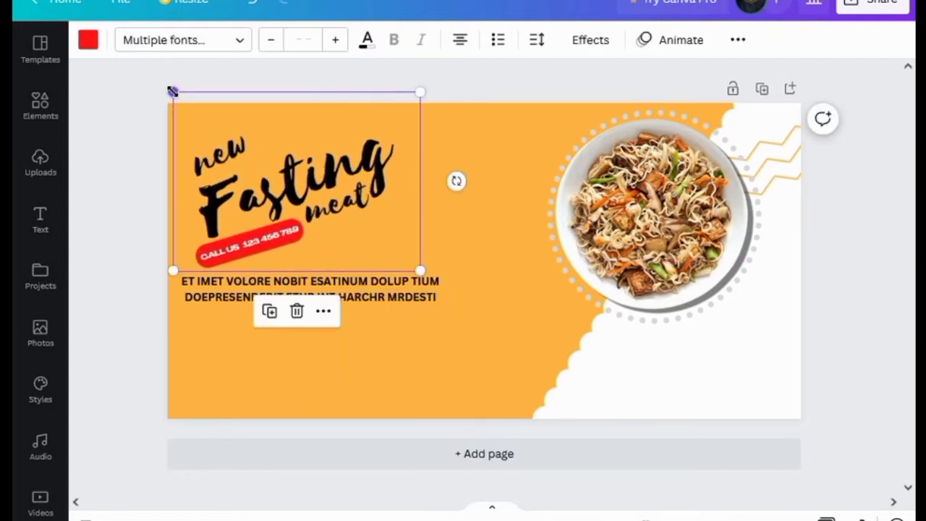
drag(172, 92, 164, 86)
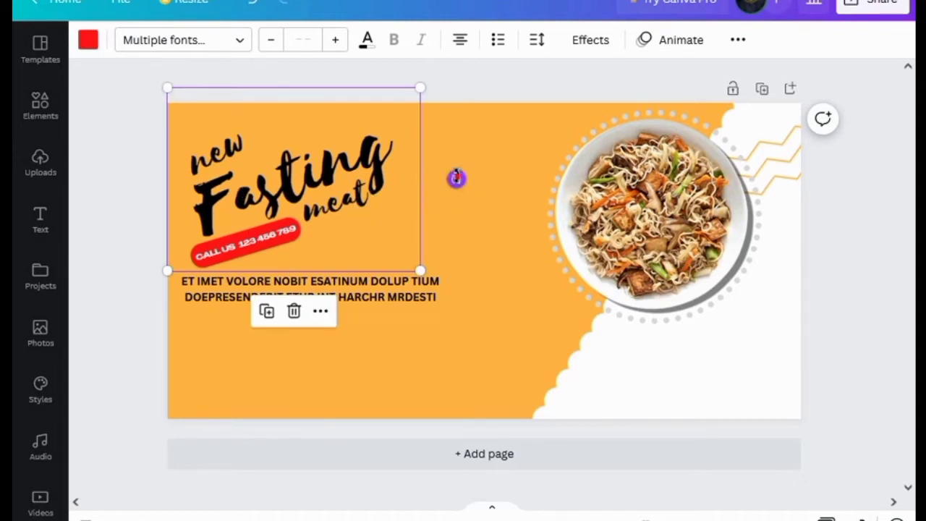
- Tilt the "new Fasting meat" title group slightly counterclockwise and move the paragraph a little further down below it
drag(456, 177, 459, 168)
mouse_move(365, 220)
mouse_down()
mouse_move(355, 211)
mouse_move(364, 221)
mouse_up()
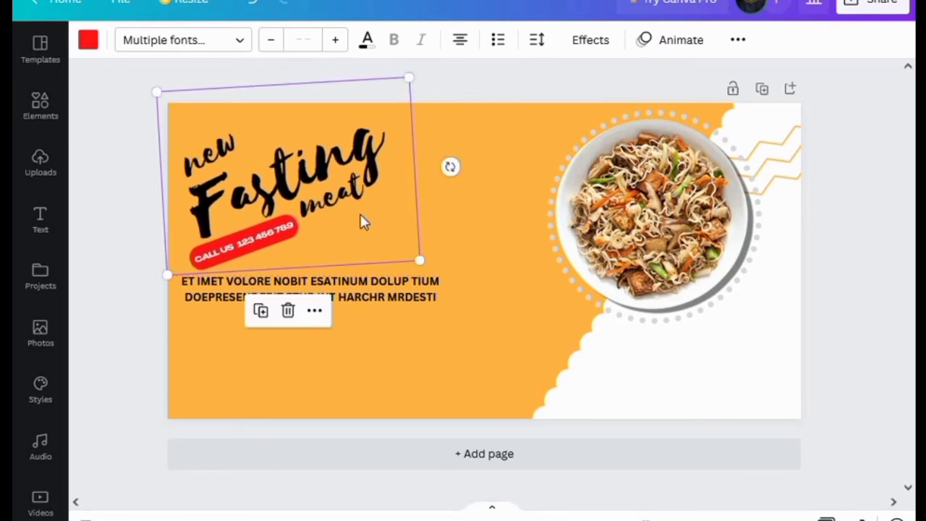
click(345, 364)
drag(309, 288, 310, 295)
click(425, 381)
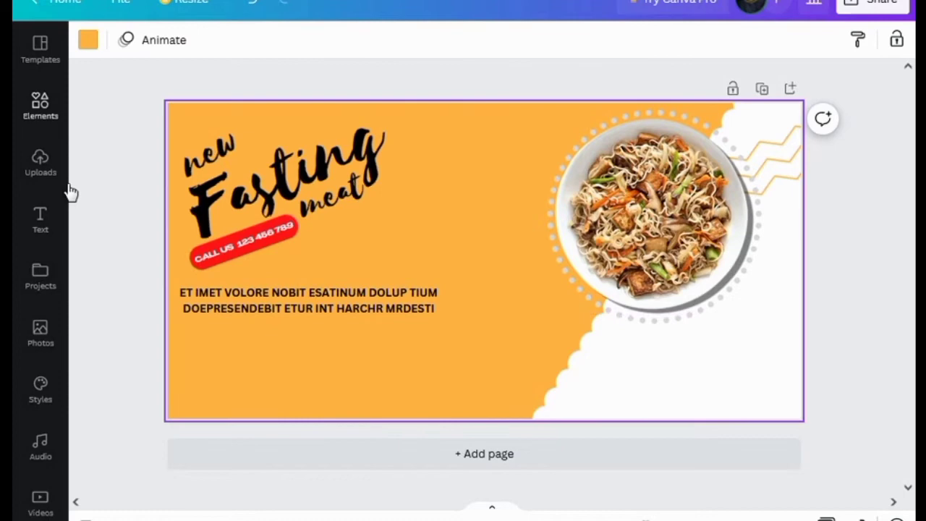
- Add a cloud shape, enlarge it and place it between the "Fasting" title and the noodle bowl
click(43, 110)
click(303, 241)
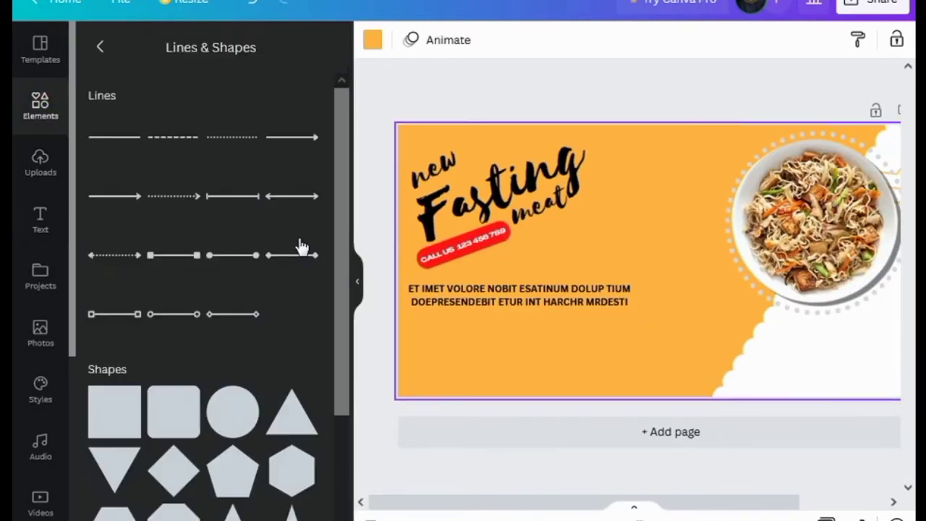
scroll(253, 394, down, 10)
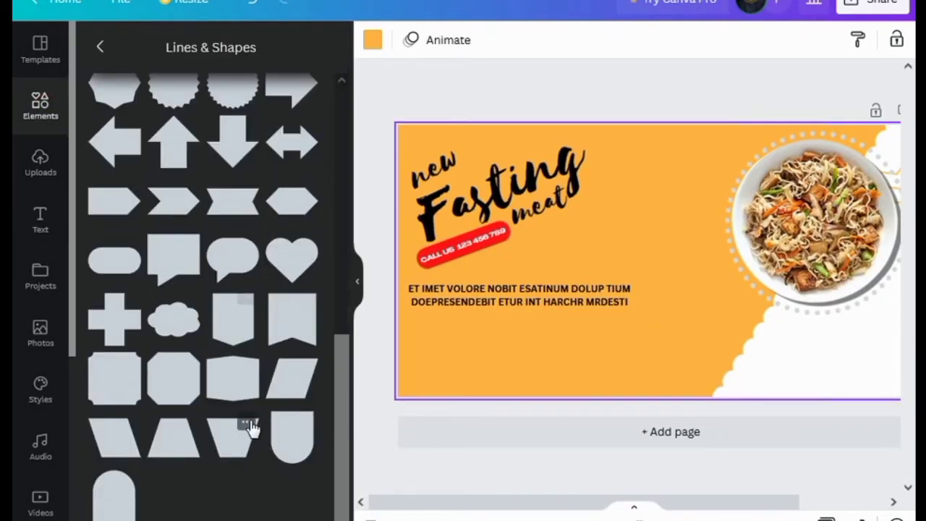
click(174, 323)
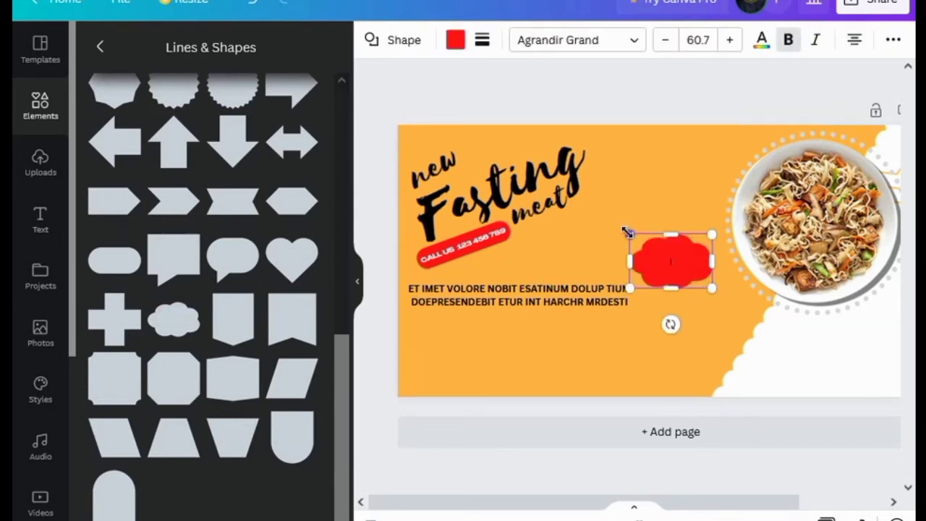
drag(628, 232, 598, 211)
click(596, 204)
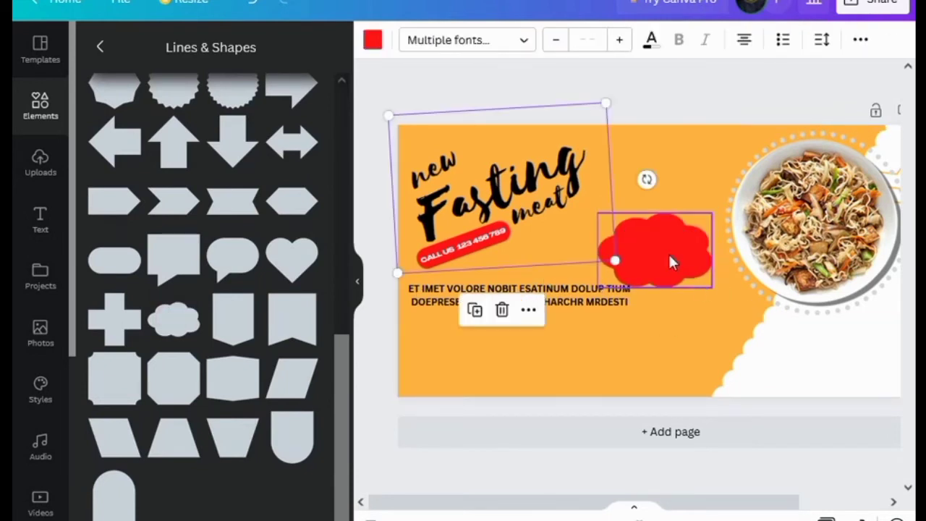
drag(672, 262, 667, 178)
click(687, 286)
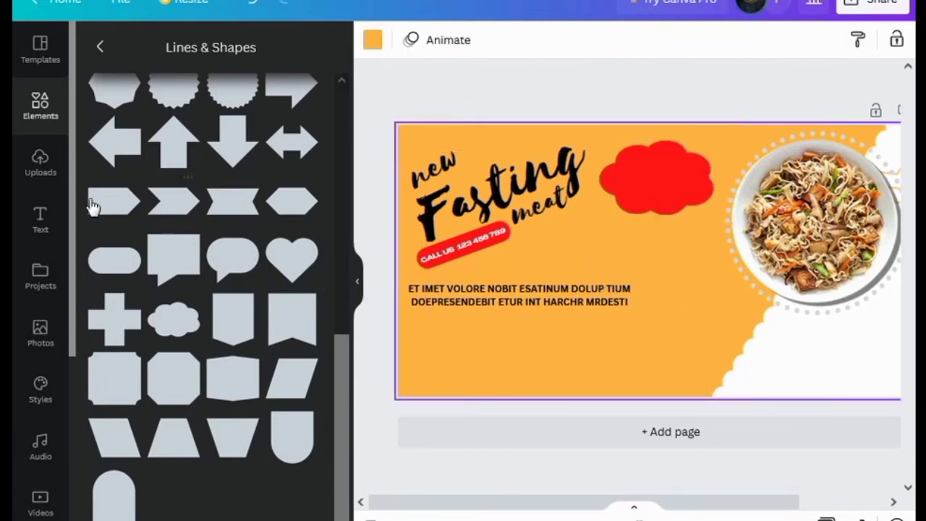
- Add a heading reading "YUM" and place it on the red cloud
click(41, 221)
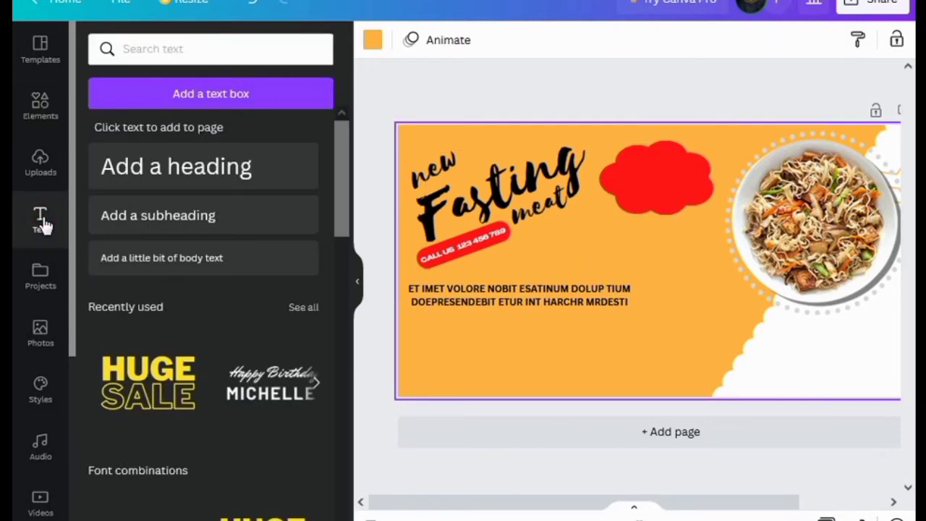
click(230, 180)
key(BackSpace)
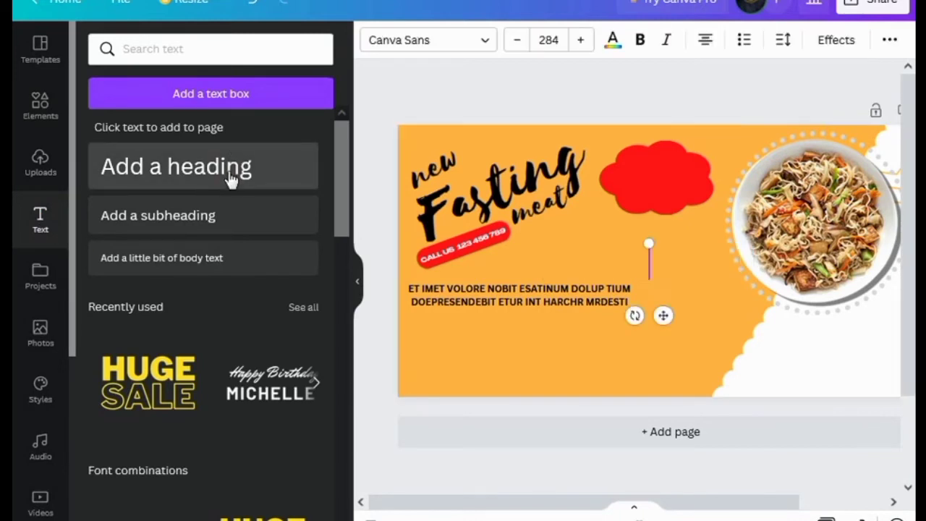
text(YUM)
drag(665, 314, 671, 242)
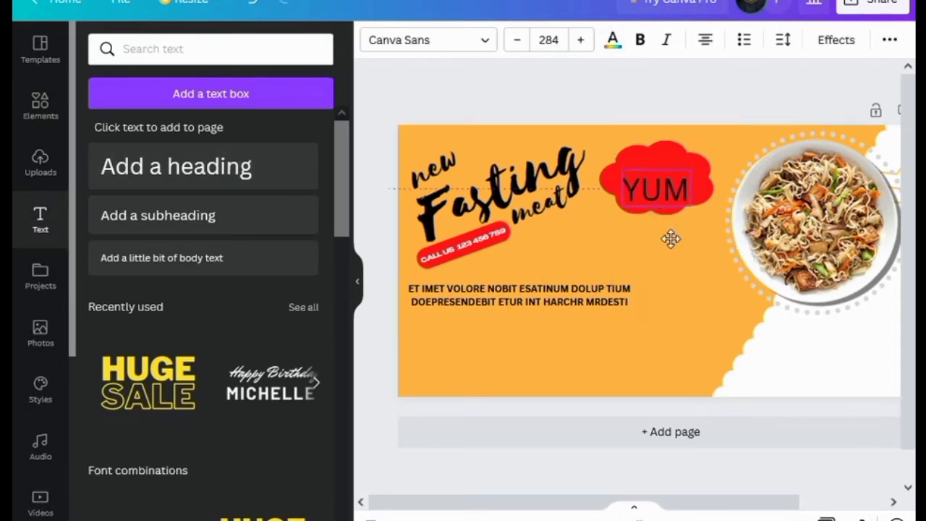
click(359, 283)
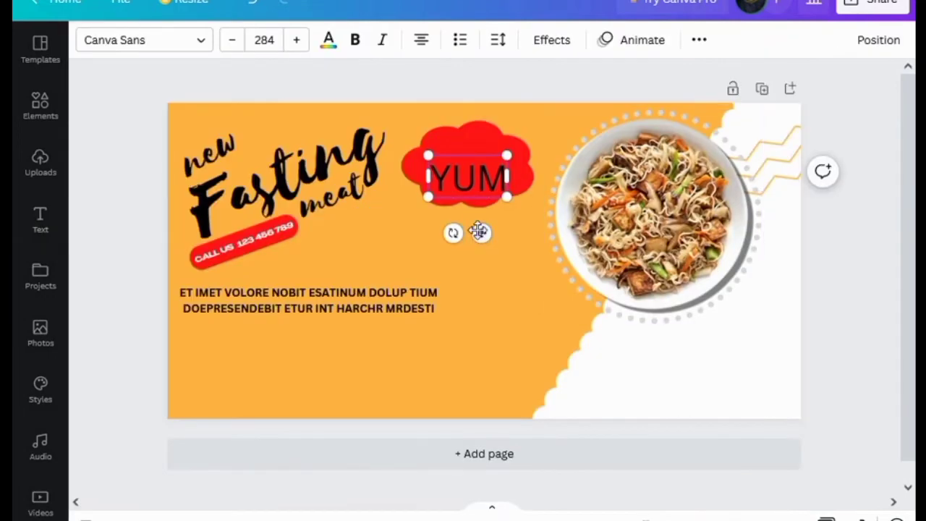
- Color the "YUM" text with the banner's orange and set its font to Ananias
click(330, 40)
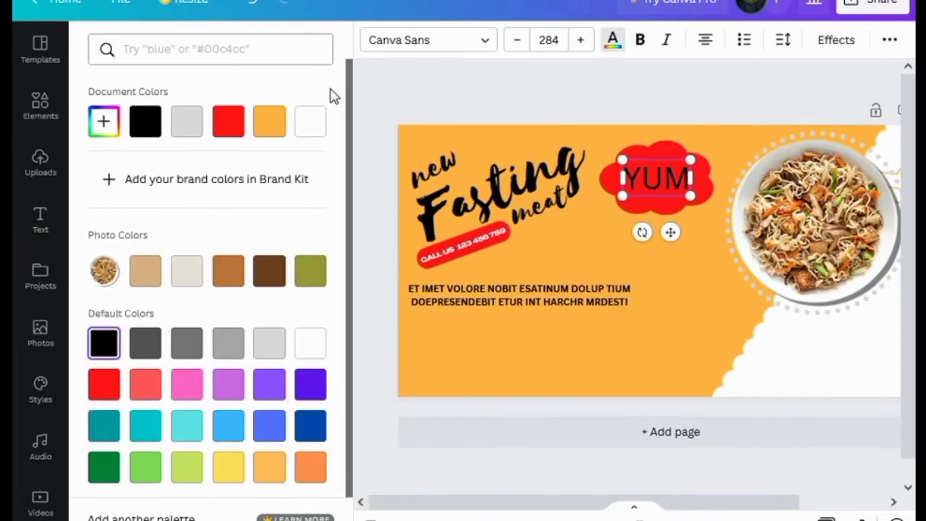
click(262, 122)
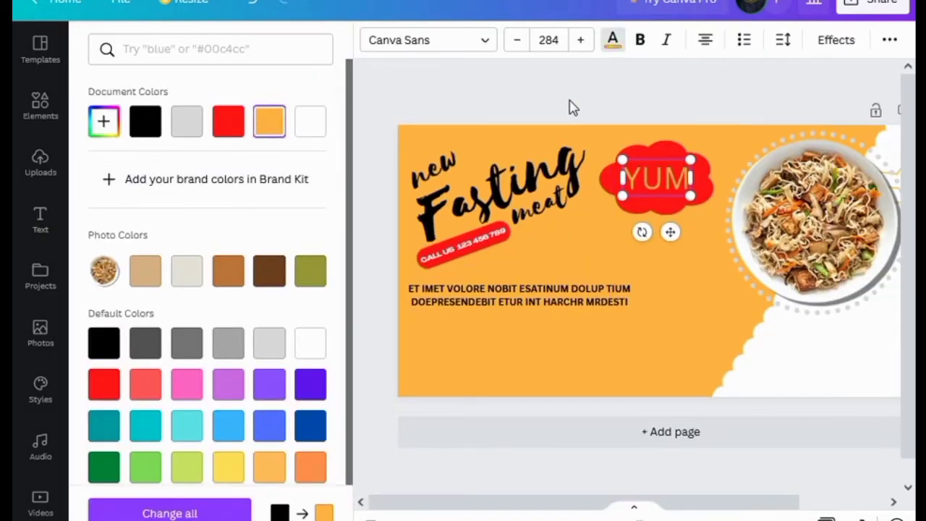
click(612, 40)
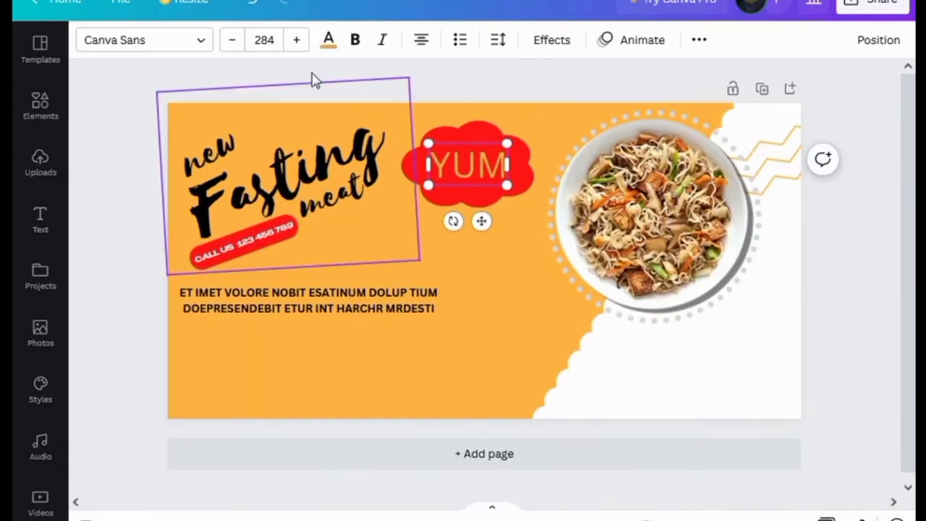
click(204, 42)
scroll(155, 362, down, 15)
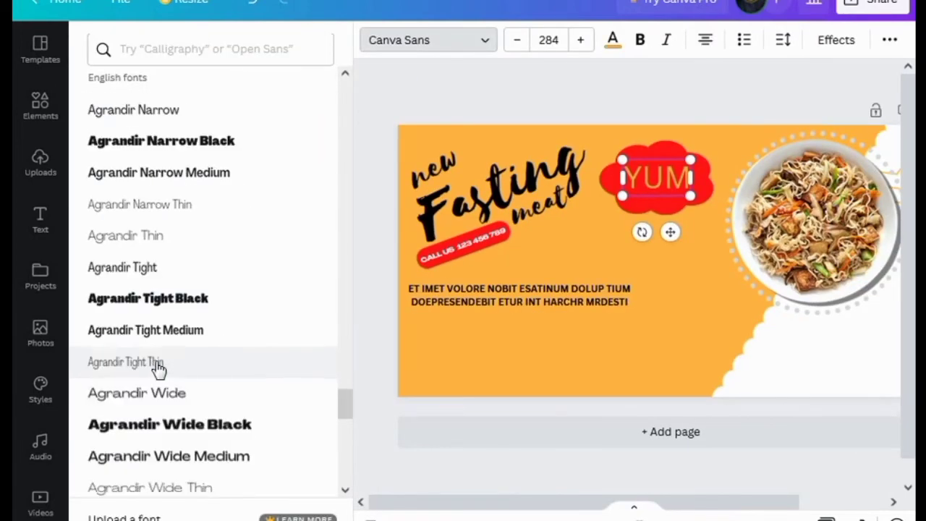
click(119, 309)
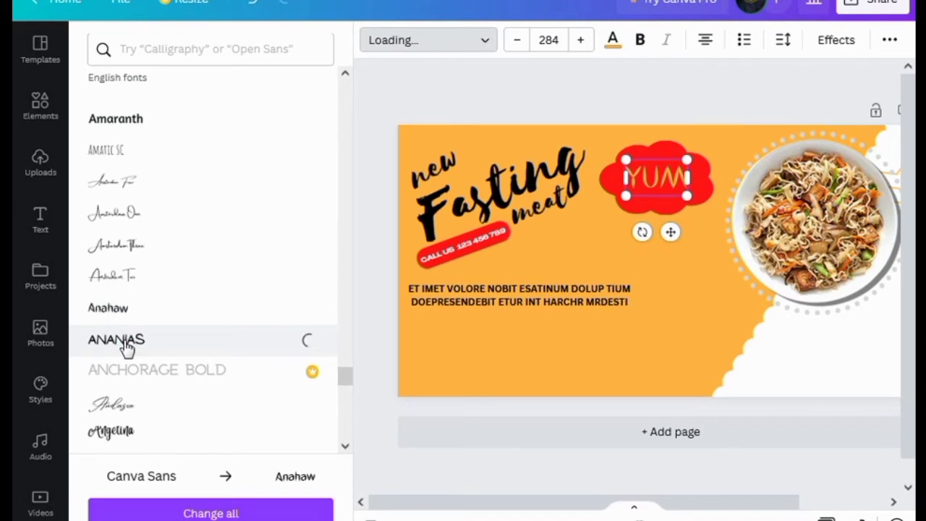
click(643, 98)
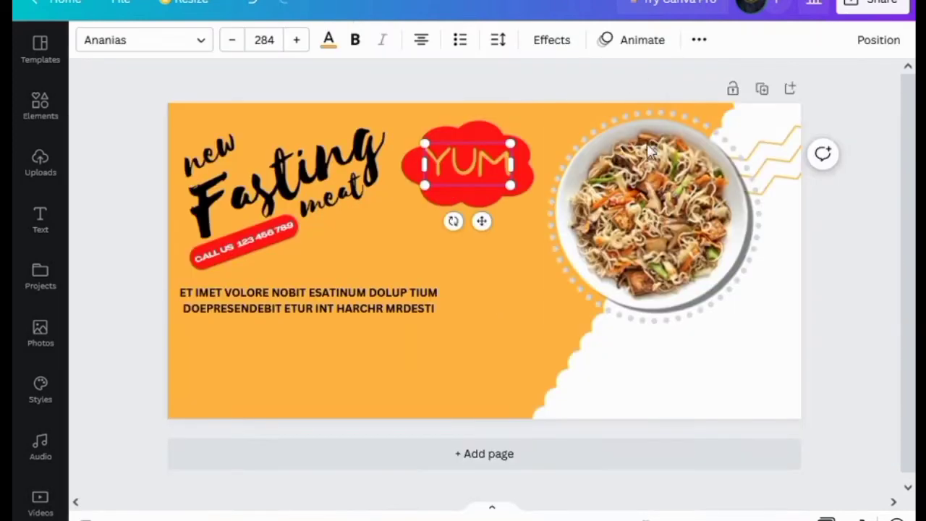
- Enlarge the "YUM" text to size 303 and center it on the cloud
drag(511, 187, 517, 186)
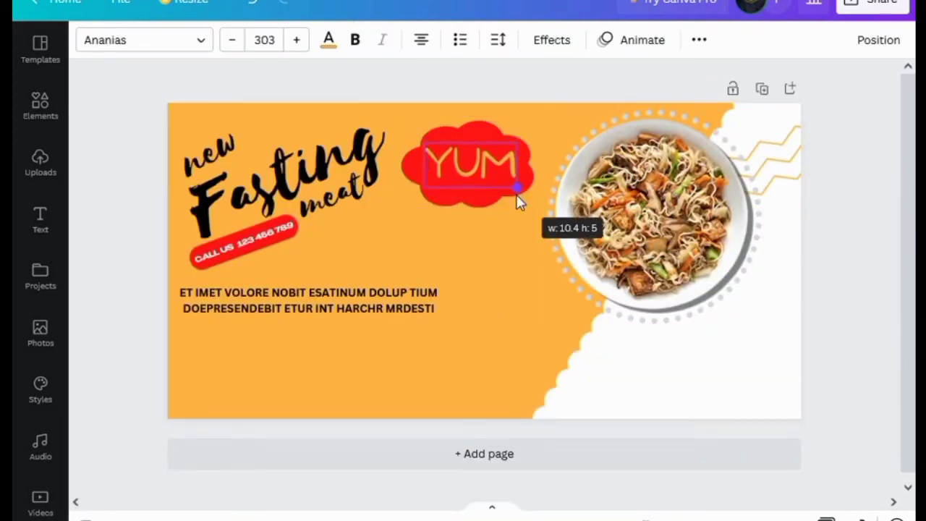
drag(482, 224, 481, 221)
click(554, 89)
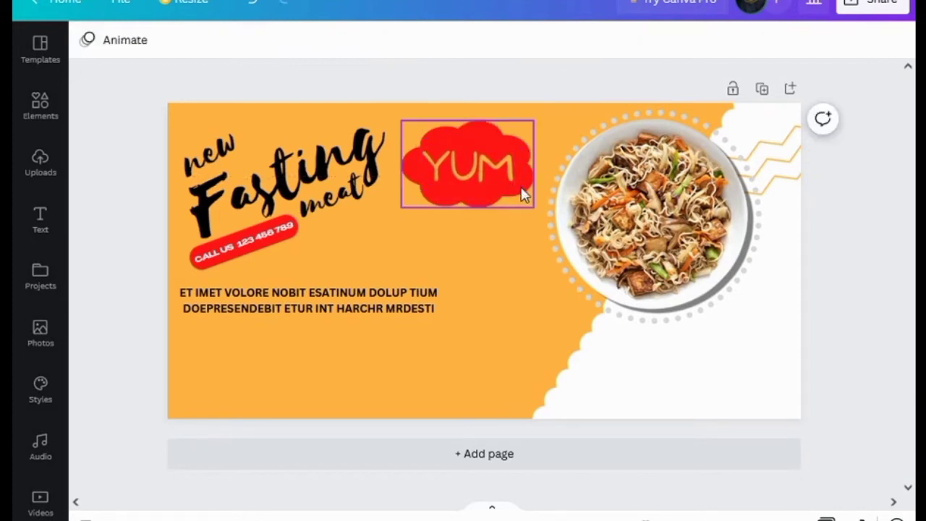
- Duplicate the red cloud and its "YUM" text and place the copies together near the banner's lower edge
click(457, 145)
click(439, 248)
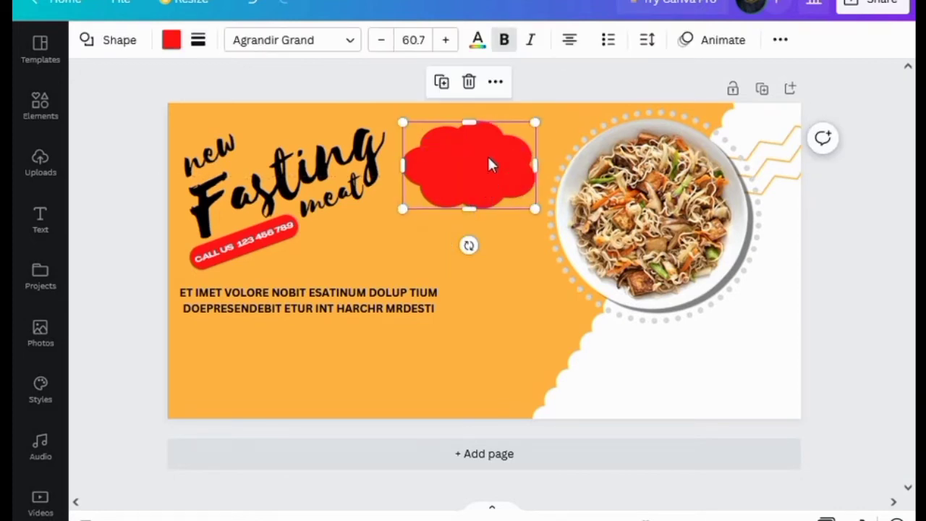
drag(488, 178, 493, 347)
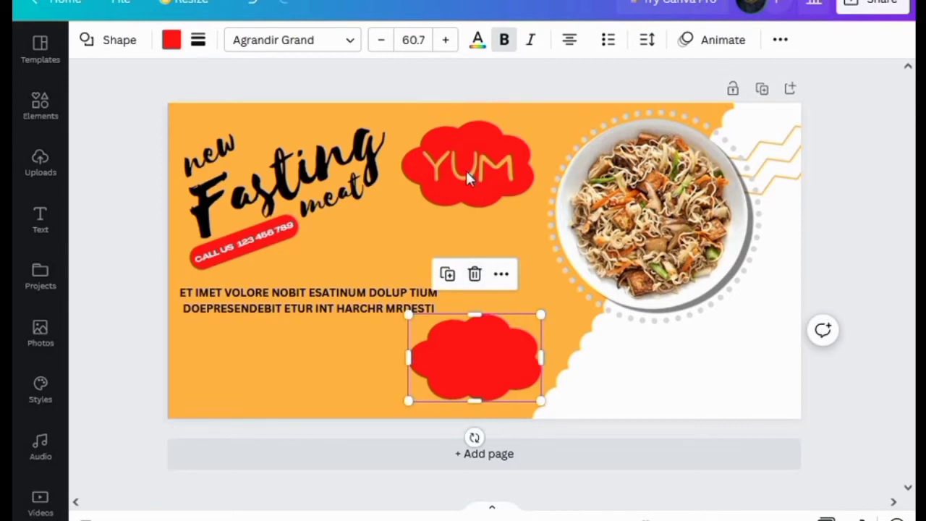
click(466, 171)
click(441, 107)
drag(475, 172, 486, 364)
- Replace the copied text on the lower cloud with "ACIKTIM"
click(518, 366)
key(BackSpace)
key(BackSpace)
key(BackSpace)
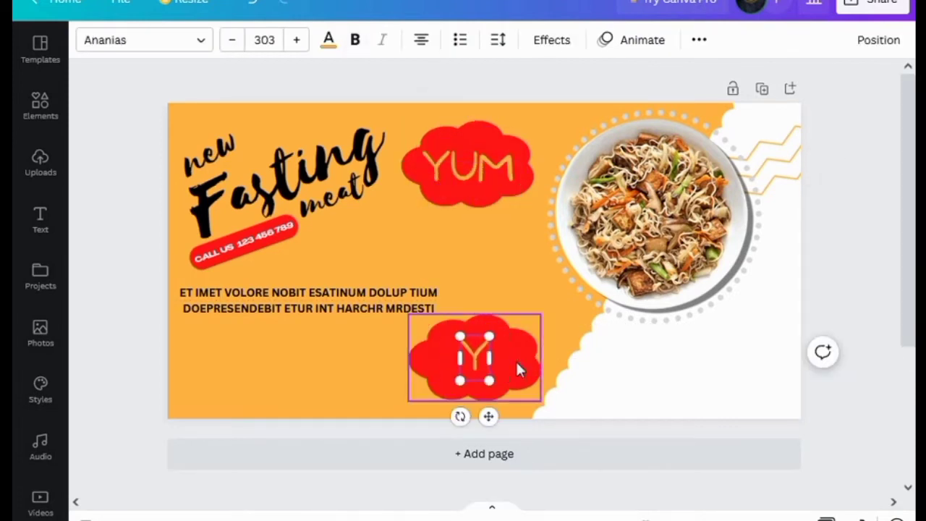
text(AC)
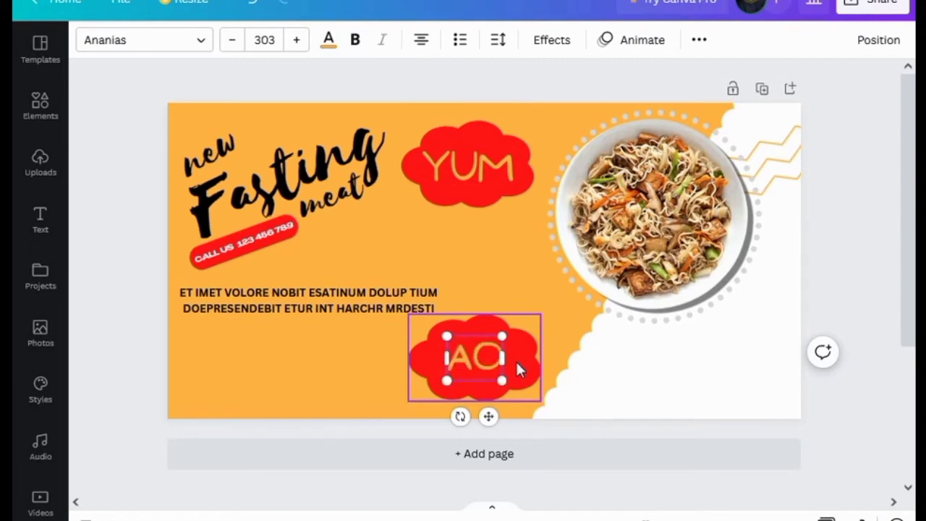
text(IKTIN)
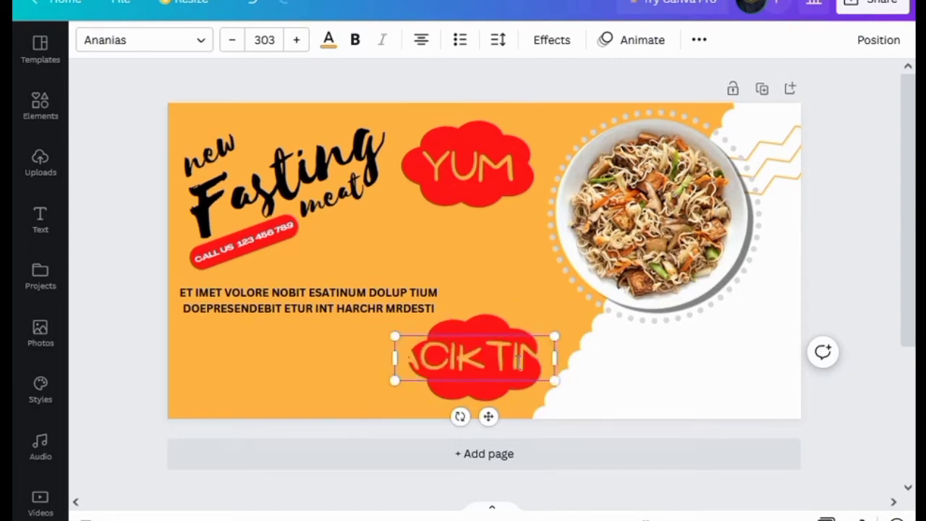
- Shrink the "ACIKTIM" text to fit within the lower cloud and center it there
drag(554, 379, 527, 374)
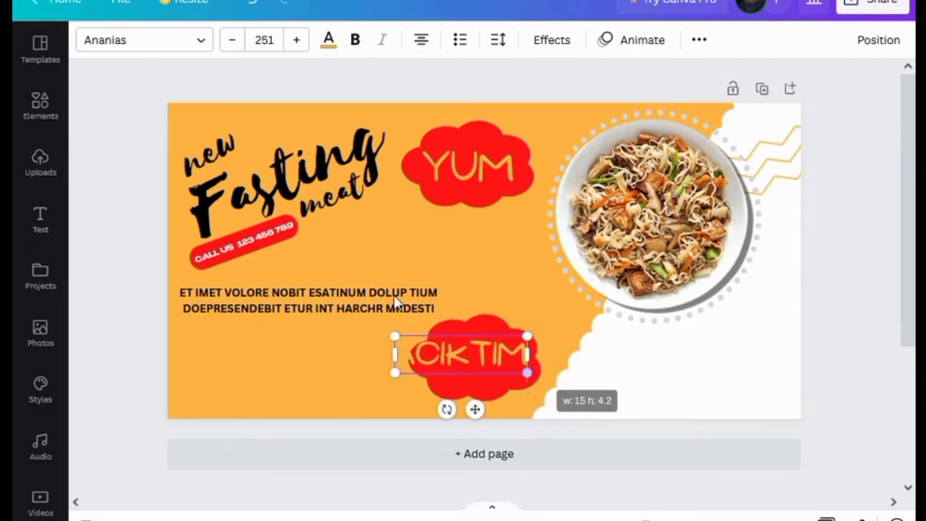
drag(477, 411, 484, 413)
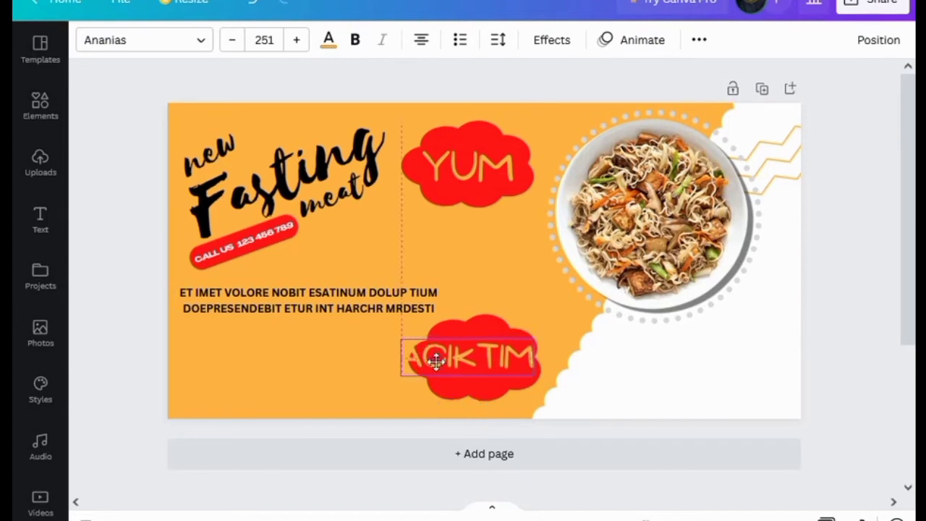
click(231, 42)
click(231, 41)
click(231, 41)
click(231, 41)
click(231, 41)
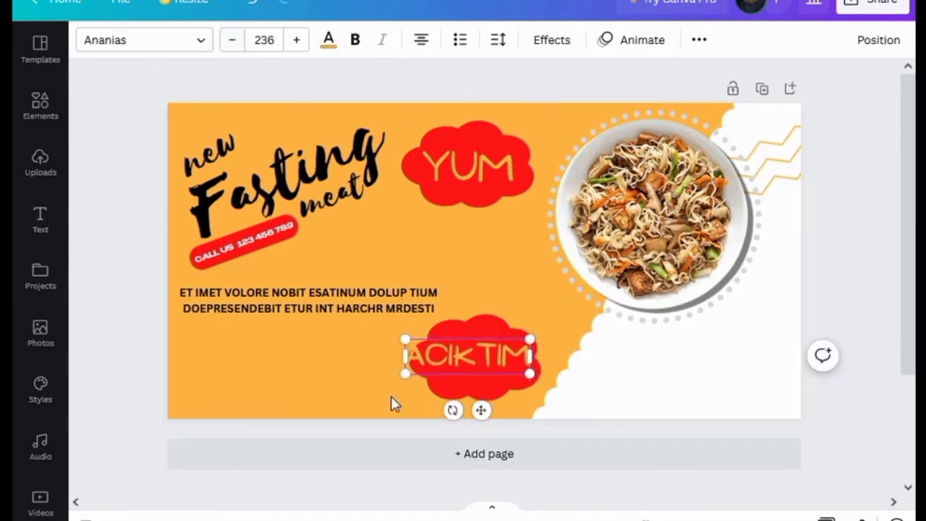
drag(479, 410, 490, 414)
click(233, 41)
click(232, 41)
click(233, 41)
click(527, 275)
- Duplicate the "YUM" text, place the copy between the two clouds and color it black
click(442, 174)
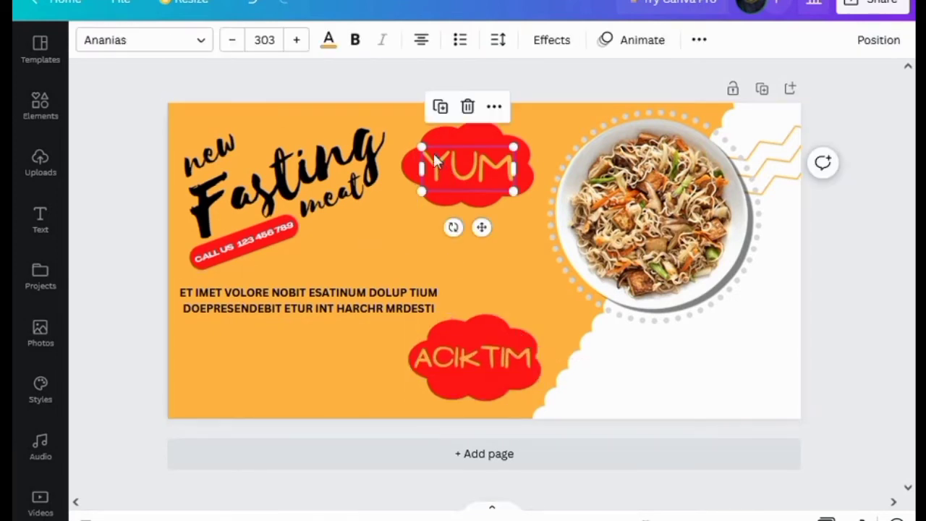
click(442, 109)
drag(477, 281, 475, 296)
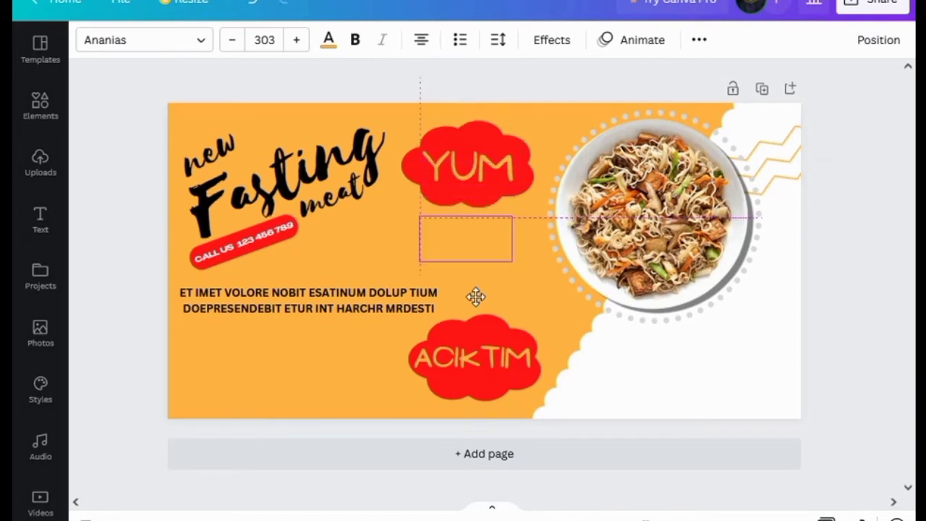
click(328, 39)
click(145, 120)
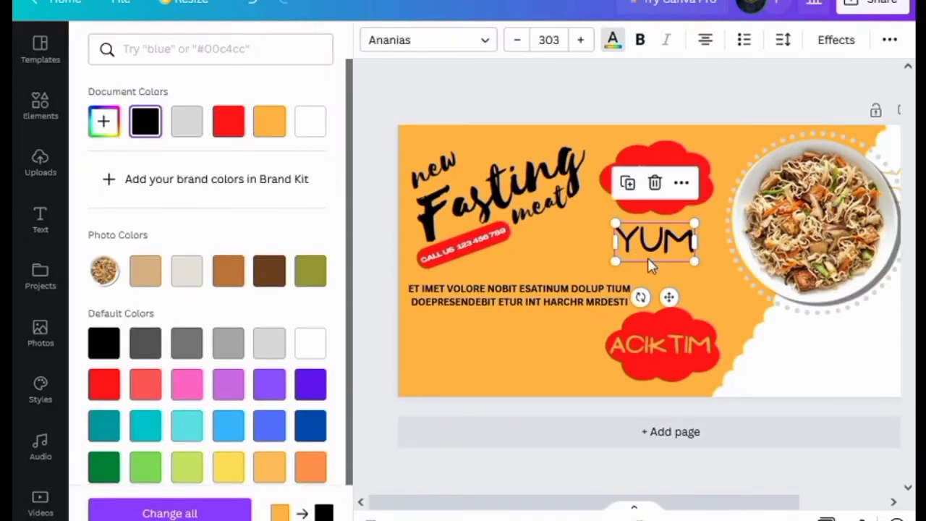
click(366, 276)
- Replace the black copy's text with "FOOD IS OUR WORK"
double_click(500, 245)
key(BackSpace)
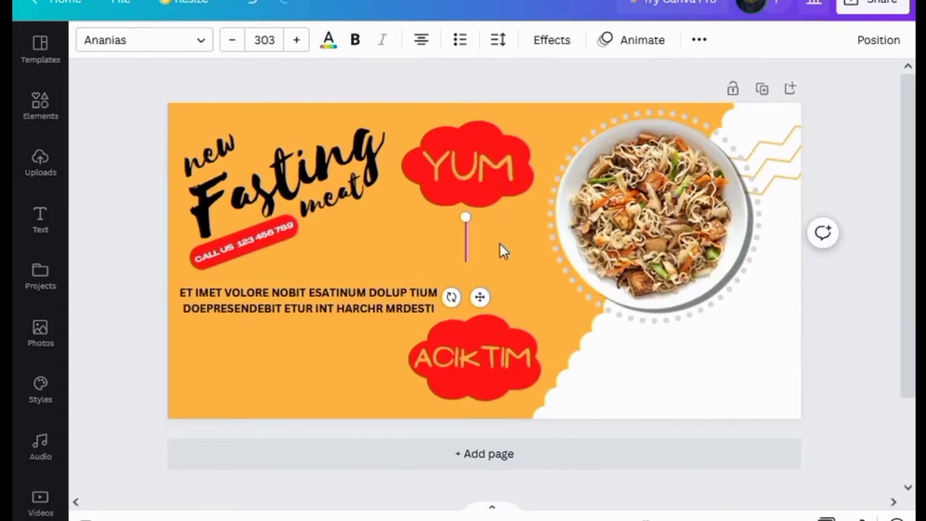
text(FOOD IS OU)
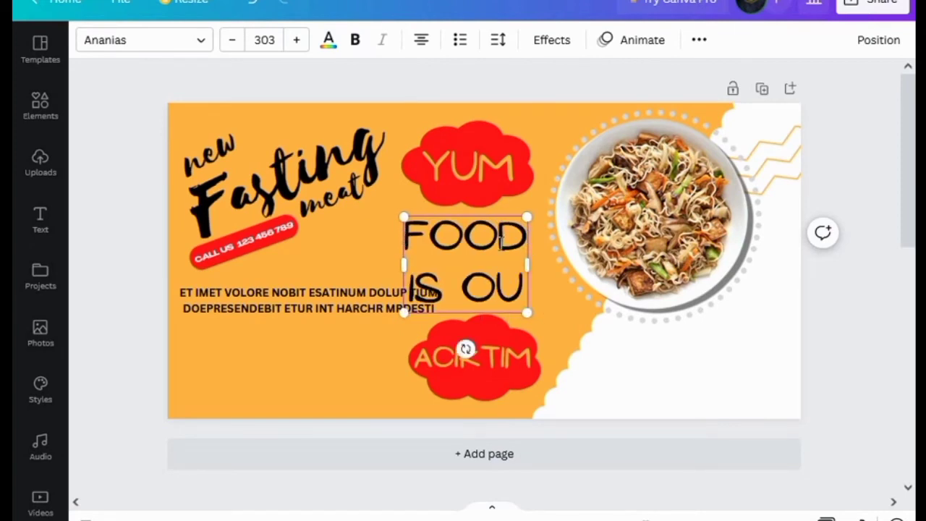
text(R WORK)
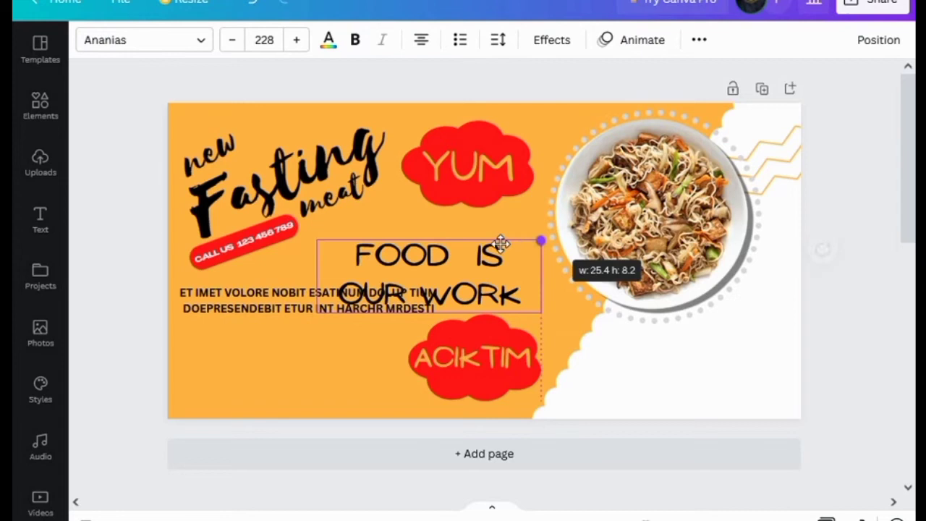
- Shrink the "FOOD IS OUR WORK" text to size 153, make it bold and center it between the two clouds
drag(501, 244, 463, 248)
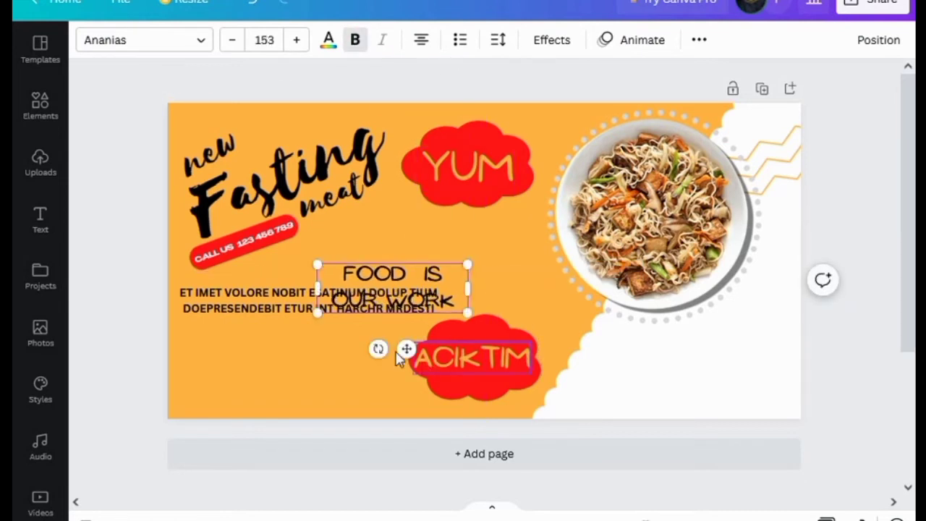
drag(406, 349, 473, 250)
click(547, 114)
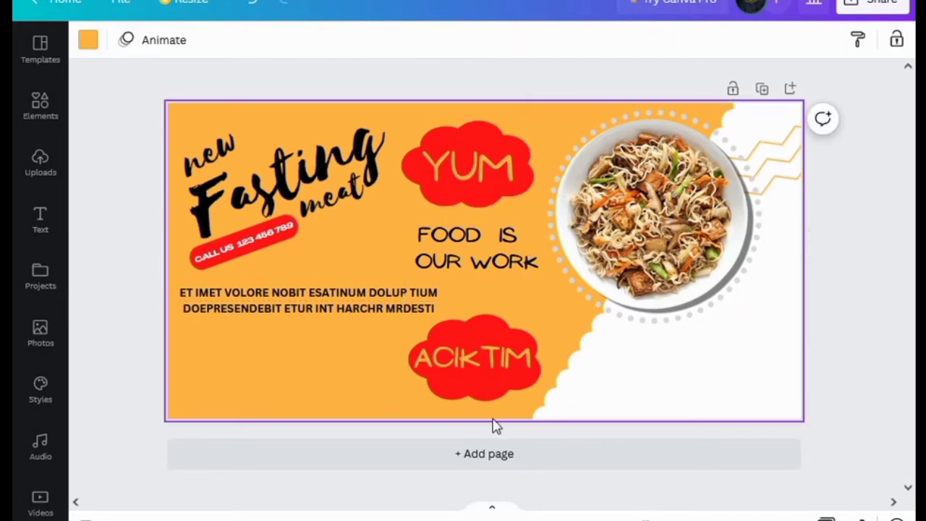
- Search the elements for "LIKE ICON" and place the blue round thumbs-up icon below the description text
click(42, 120)
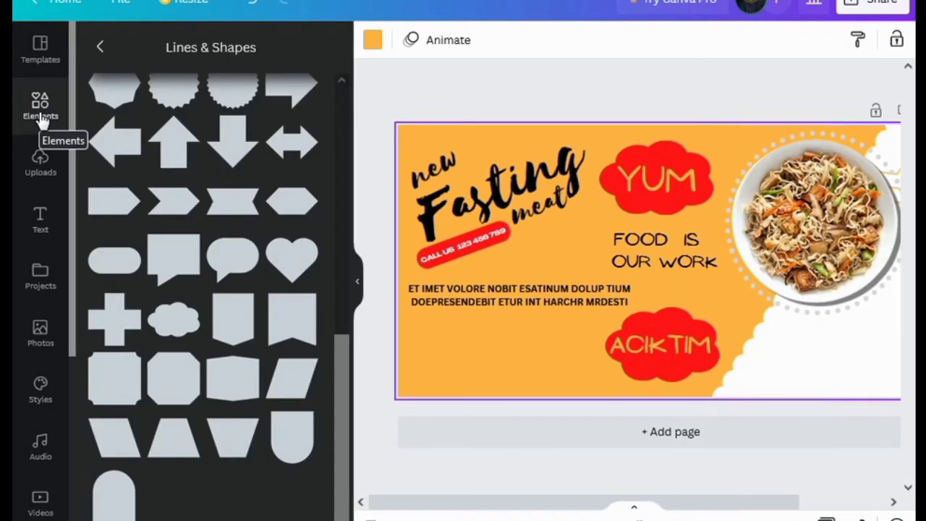
click(101, 45)
click(194, 53)
text(LIKE T)
key(BackSpace)
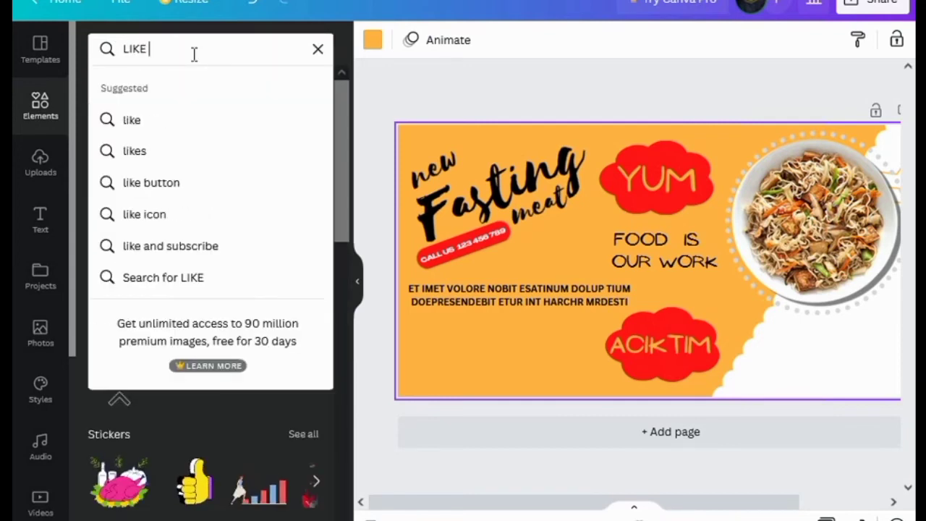
text(ICON)
key(Return)
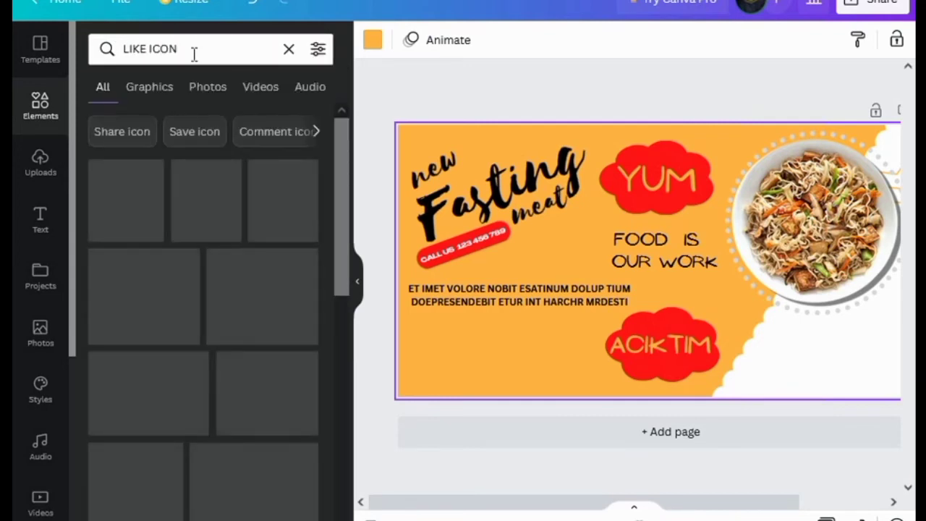
click(286, 211)
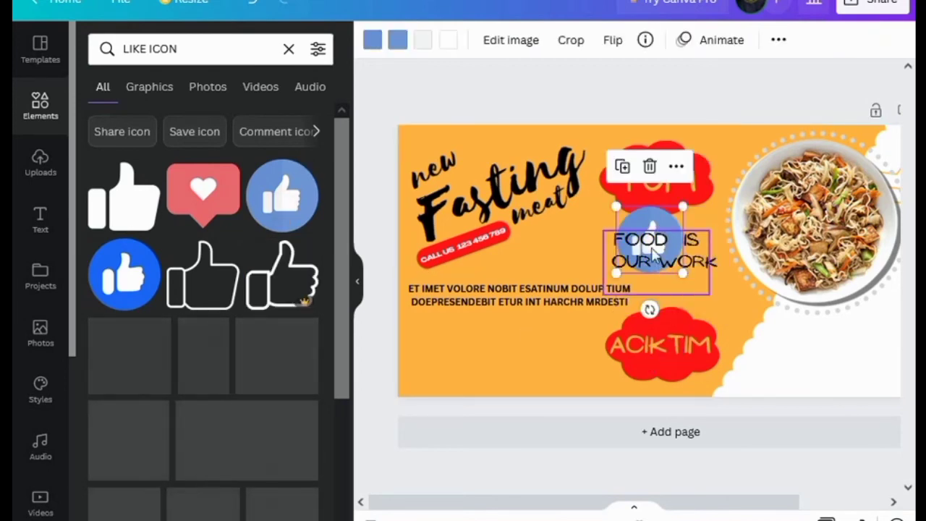
drag(674, 280, 455, 329)
click(356, 281)
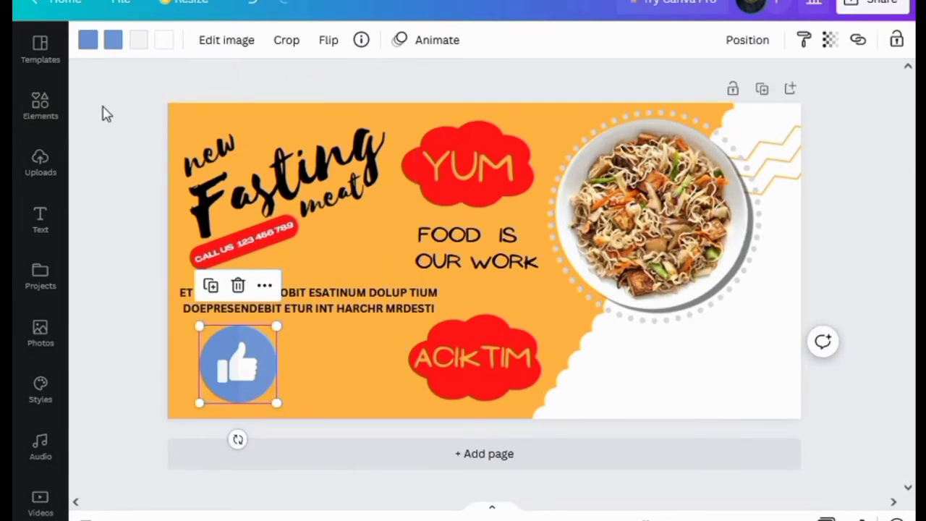
- Recolor both blue halves of the thumbs-up icon red and shrink it into the banner's lower-left corner
click(87, 41)
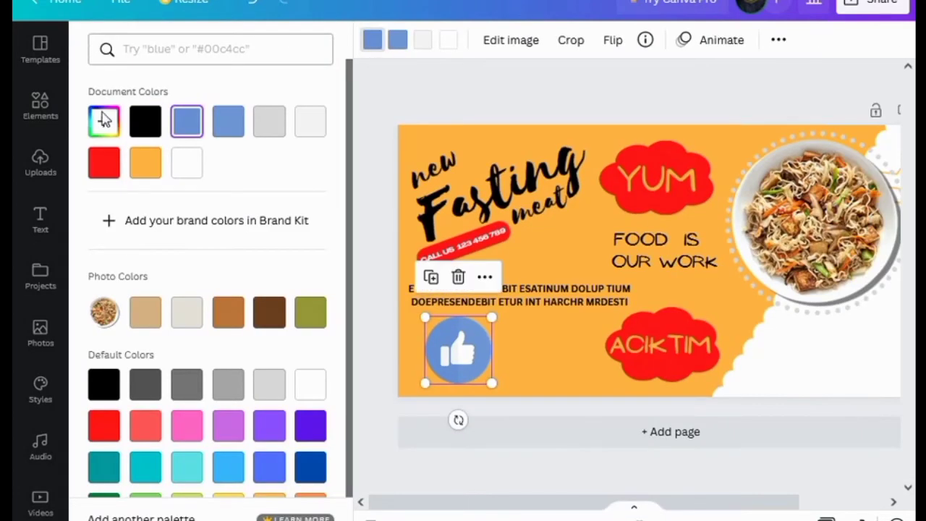
click(105, 166)
click(391, 45)
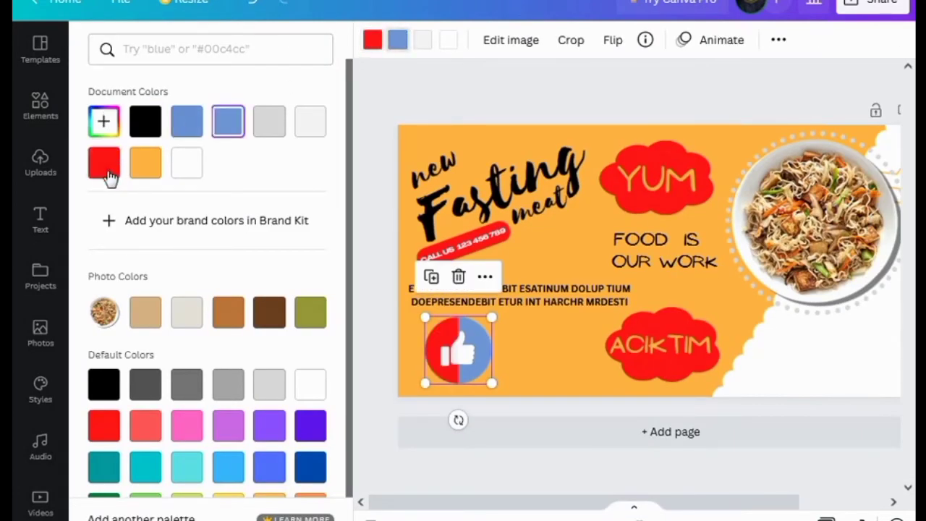
click(105, 166)
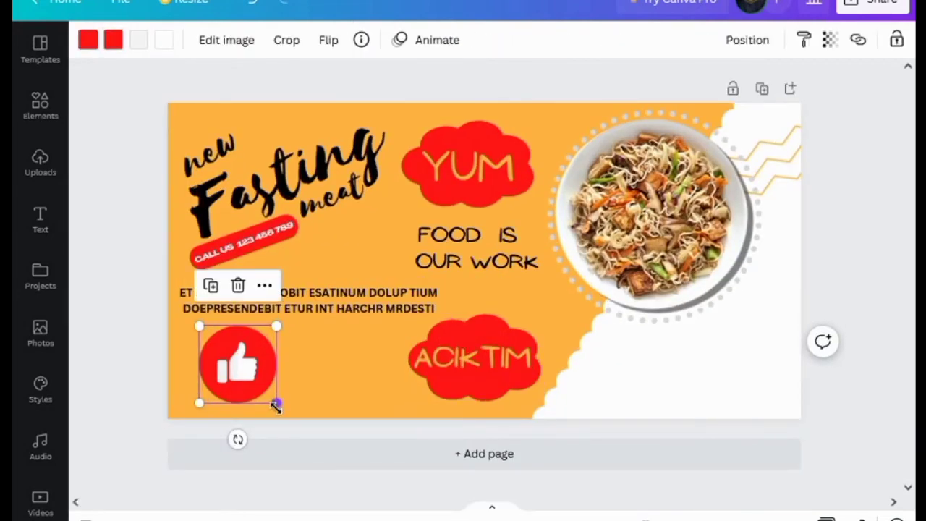
drag(276, 406, 211, 388)
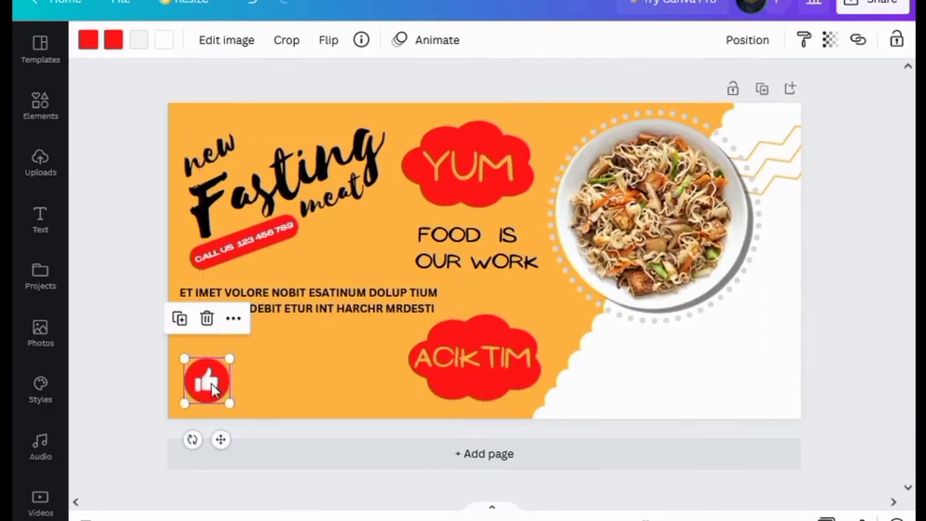
click(285, 416)
- Add a heading reading "LIKE US FACEBOOK" and move it down below the description text
click(40, 219)
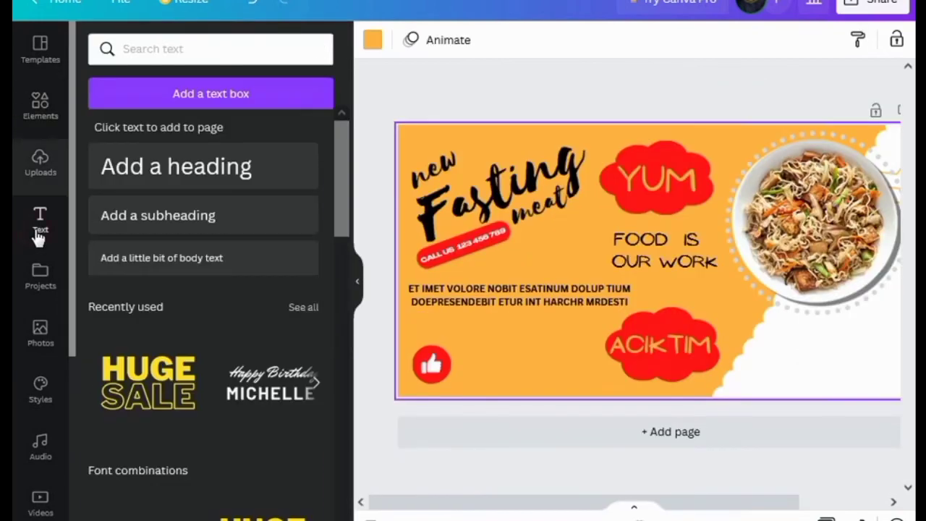
click(247, 165)
click(571, 277)
key(BackSpace)
key(BackSpace)
key(BackSpace)
key(BackSpace)
key(BackSpace)
key(BackSpace)
key(BackSpace)
key(BackSpace)
key(BackSpace)
key(BackSpace)
key(BackSpace)
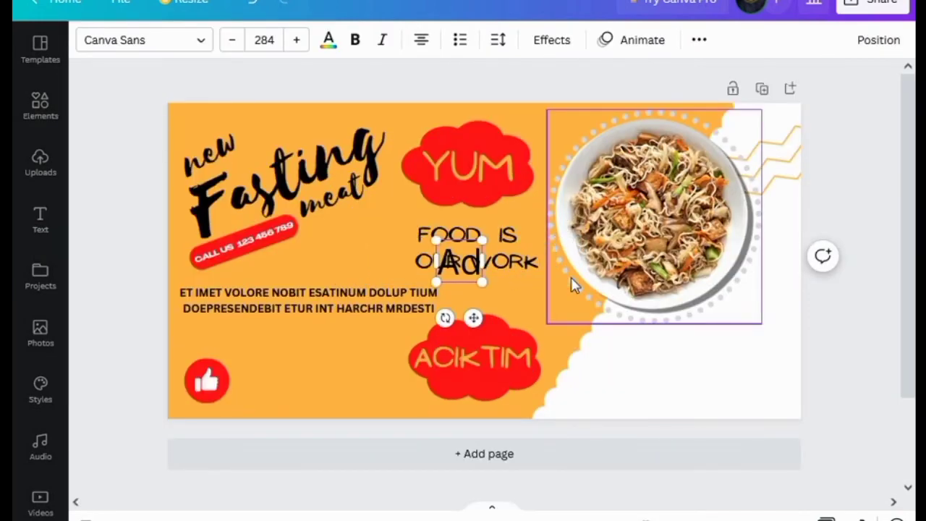
key(BackSpace)
key(BackSpace)
text(LIKE US F)
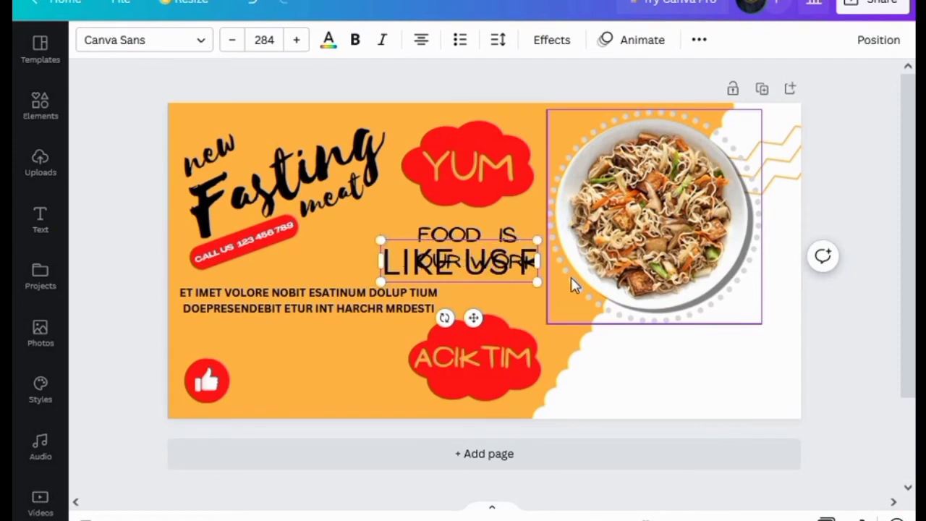
text(ACEBOOK)
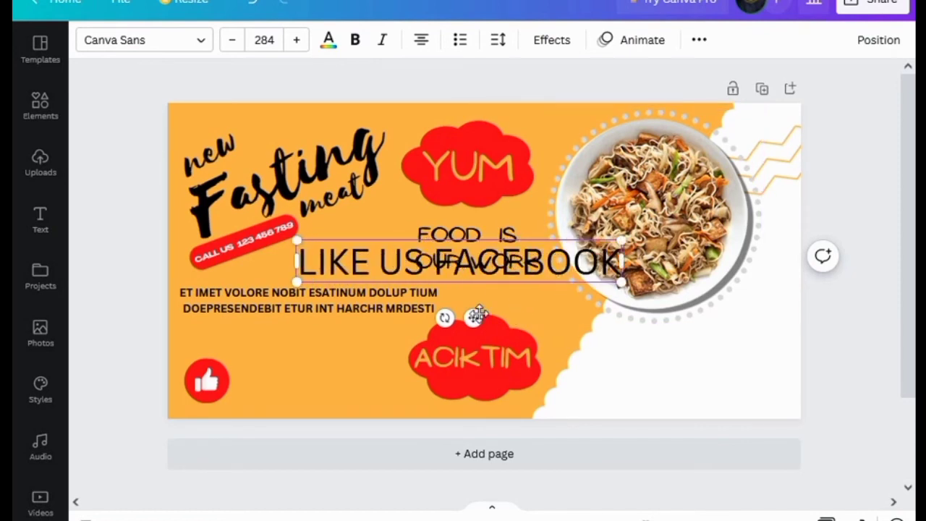
drag(477, 315, 391, 411)
click(423, 417)
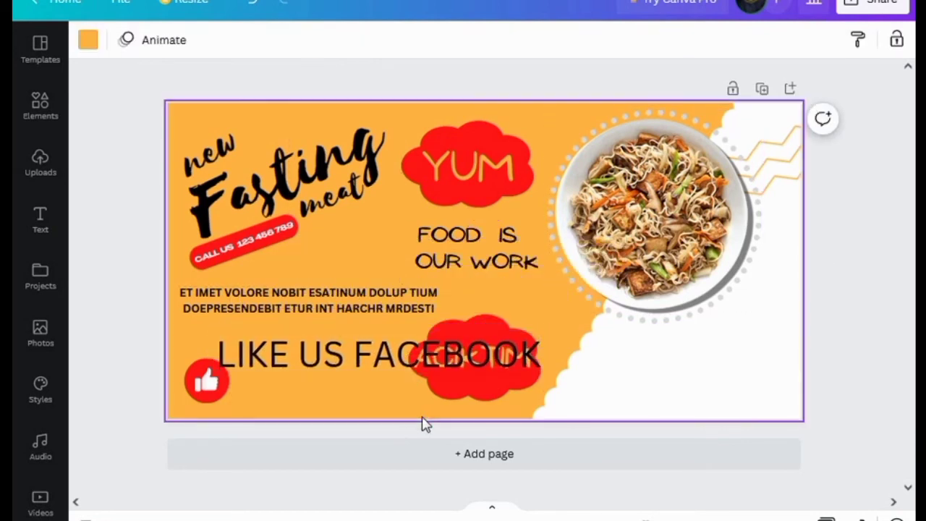
- Break the heading into two lines, "LIKE US" above "FACEBOOK", and shrink it to size 122
click(347, 357)
click(349, 357)
key(Return)
key(Return)
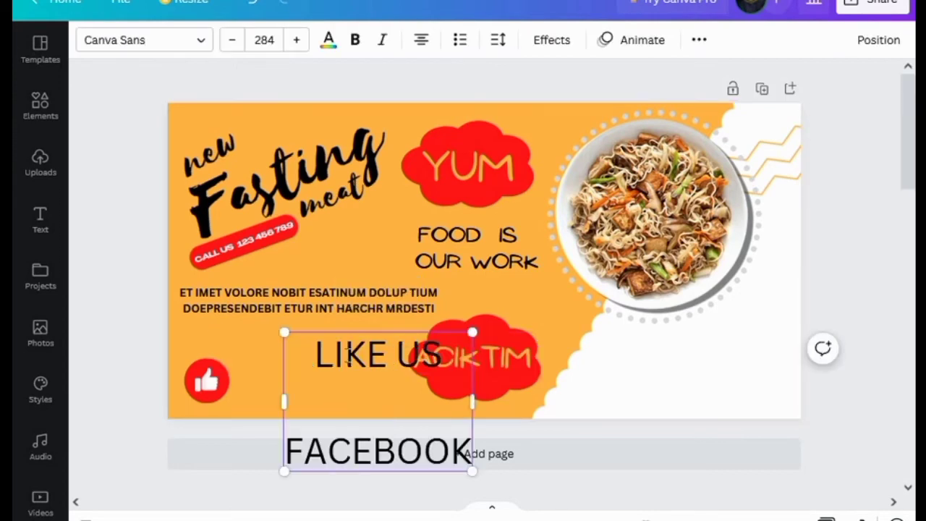
drag(472, 471, 365, 392)
key(BackSpace)
- Set the "LIKE US FACEBOOK" font to Agrandir Tight Black and place the text just right of the thumbs-up icon
click(201, 40)
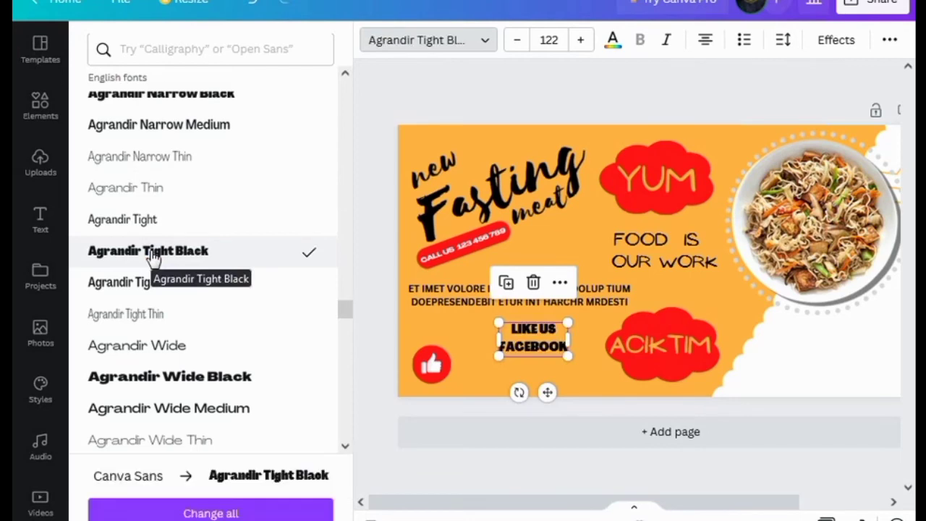
click(582, 387)
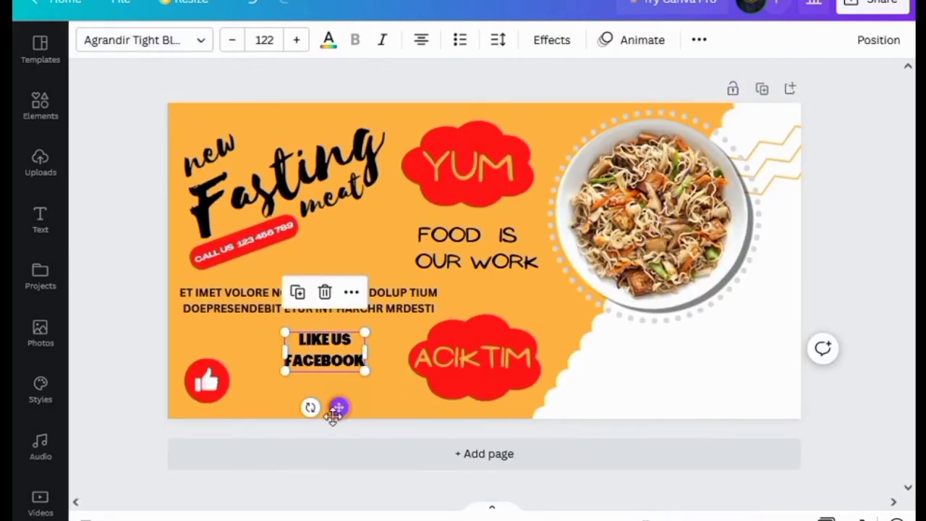
drag(333, 414, 296, 434)
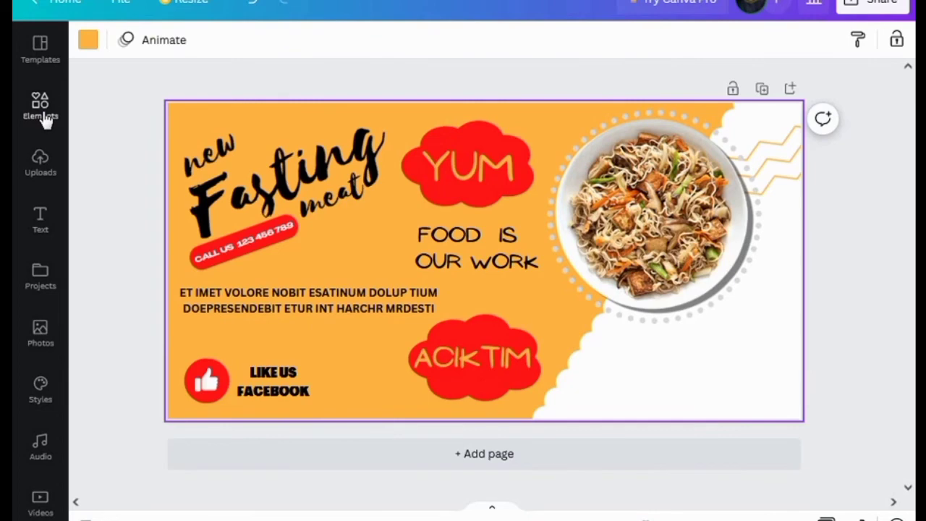
- Search the elements for "LOCATION ICON" and add the round icon with the pin inside a filled circle
click(40, 107)
click(196, 48)
text(LOC)
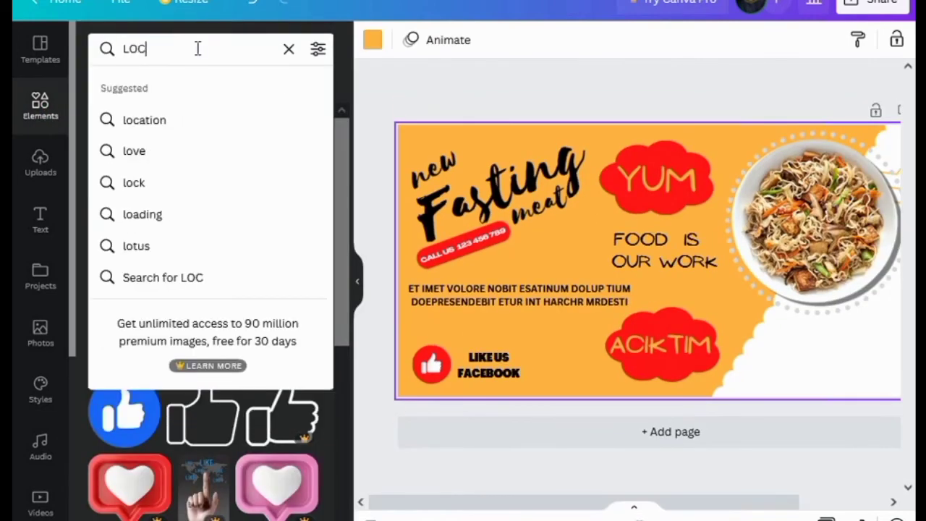
text(ATION ICON)
key(Return)
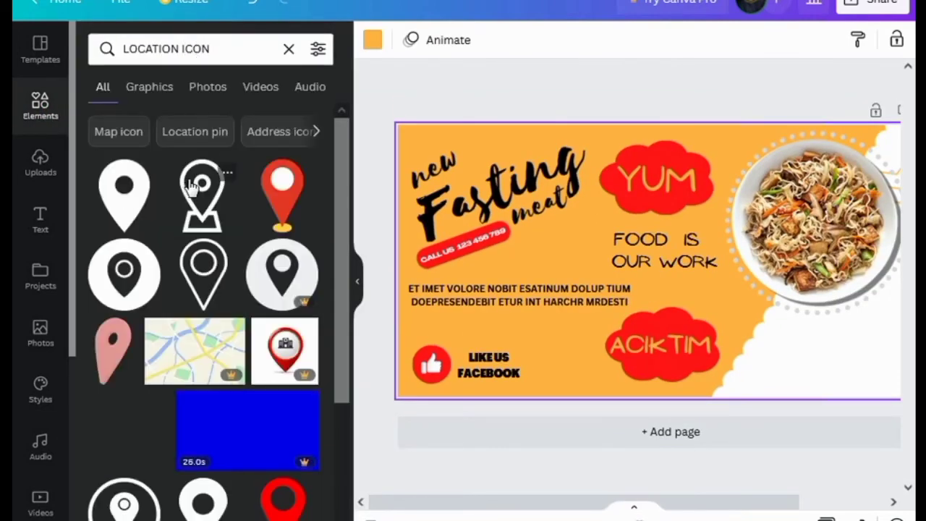
click(137, 296)
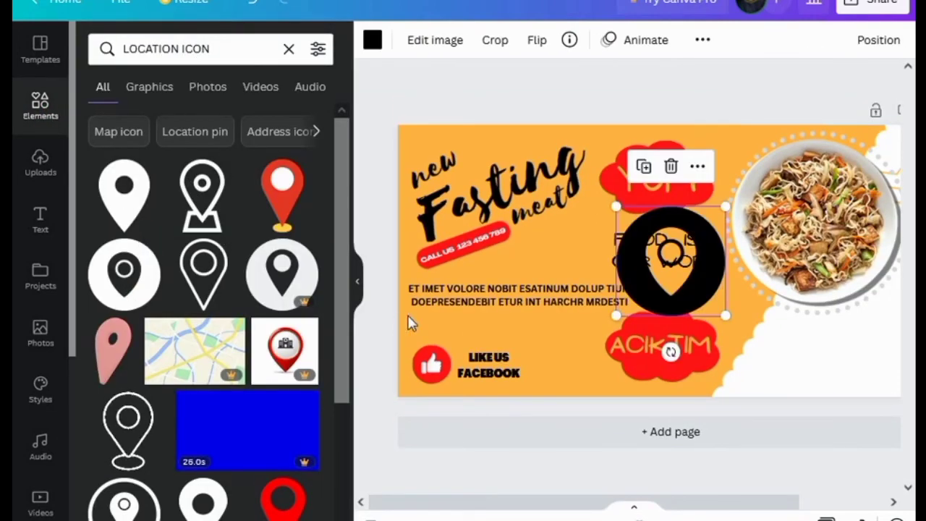
- Color the location icon red and shrink it to fit just right of the "LIKE US FACEBOOK" text
click(373, 40)
click(271, 123)
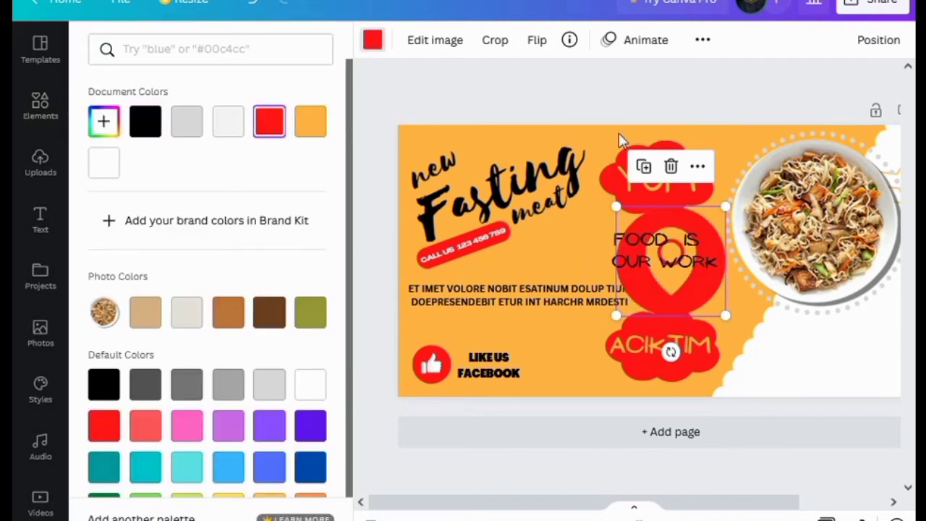
drag(722, 316, 683, 273)
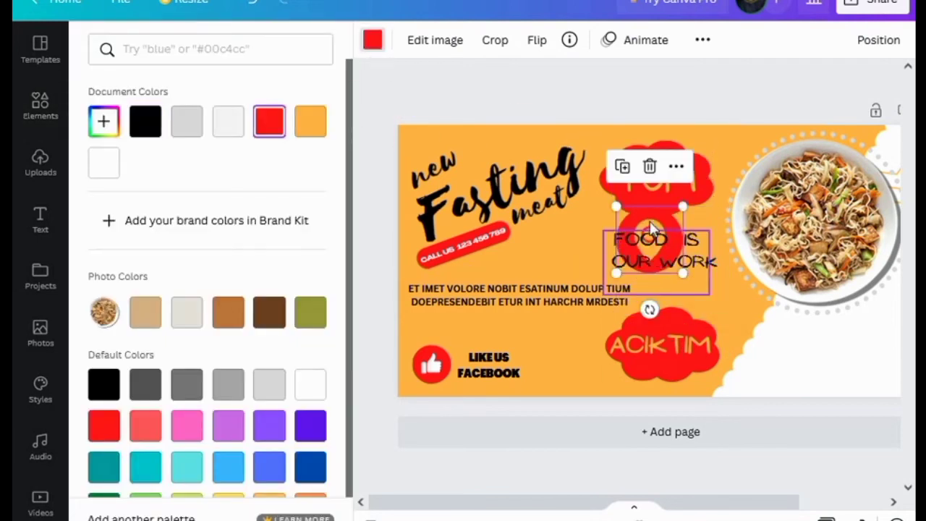
drag(651, 228, 564, 366)
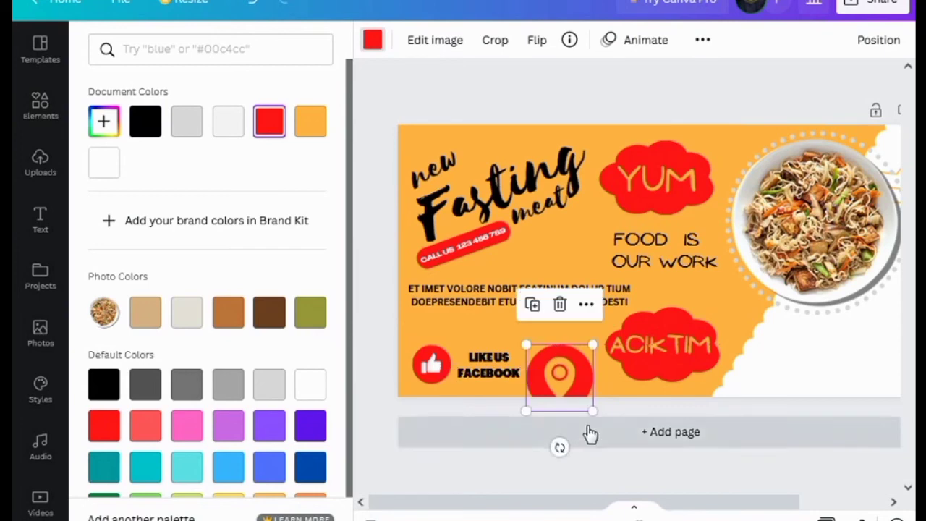
drag(590, 411, 575, 367)
mouse_move(343, 385)
mouse_down()
mouse_move(335, 376)
mouse_move(337, 386)
mouse_up()
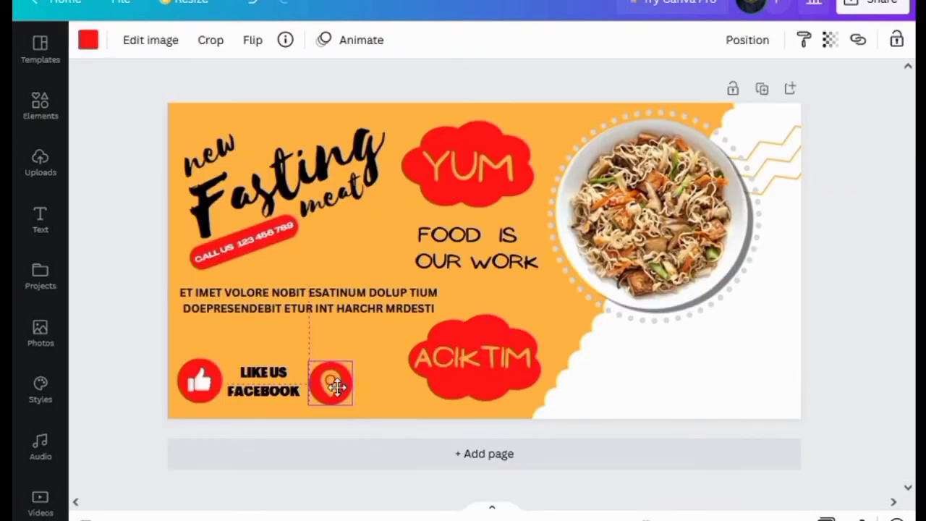
click(400, 410)
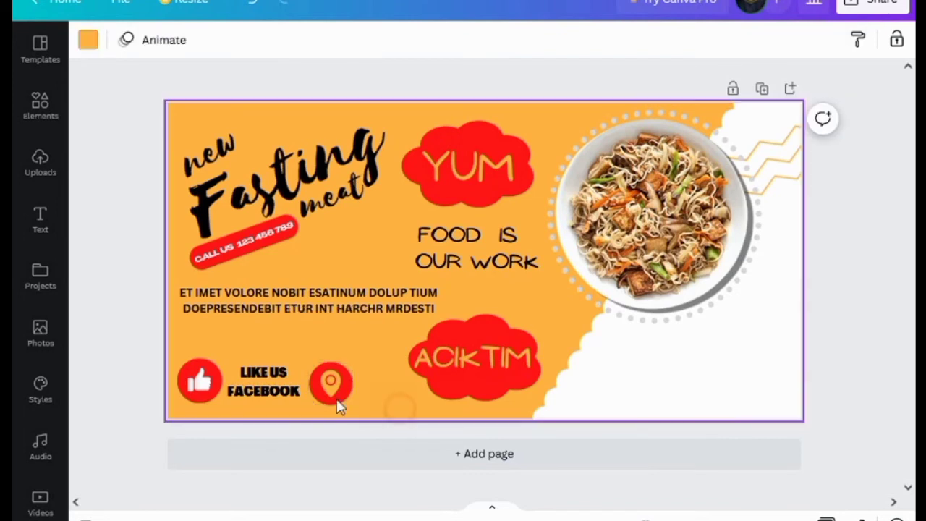
- Duplicate the "LIKE US FACEBOOK" text beside the location icon, replace the copy with the two-line address and tighten the row's spacing
click(246, 388)
click(236, 325)
drag(260, 385, 389, 382)
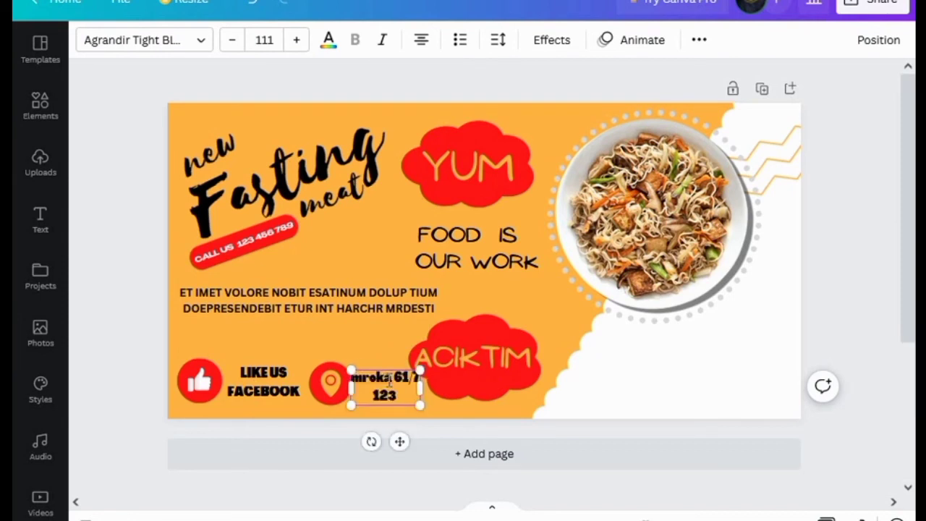
mouse_move(338, 395)
mouse_down()
mouse_move(323, 396)
mouse_move(336, 408)
mouse_up()
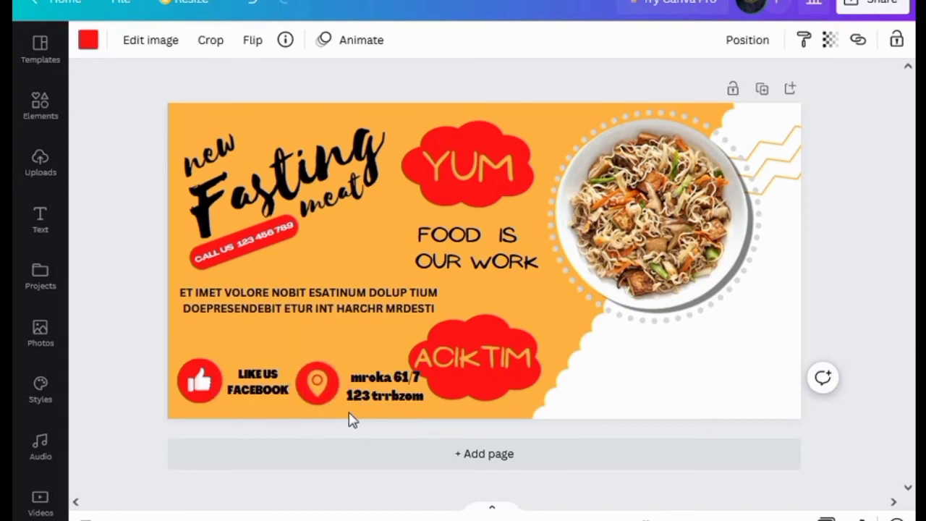
click(395, 403)
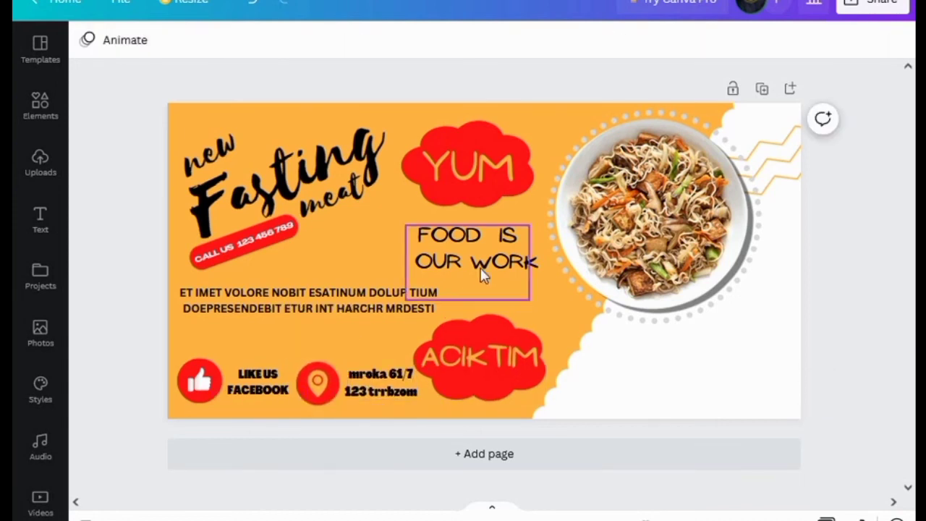
click(478, 265)
click(443, 188)
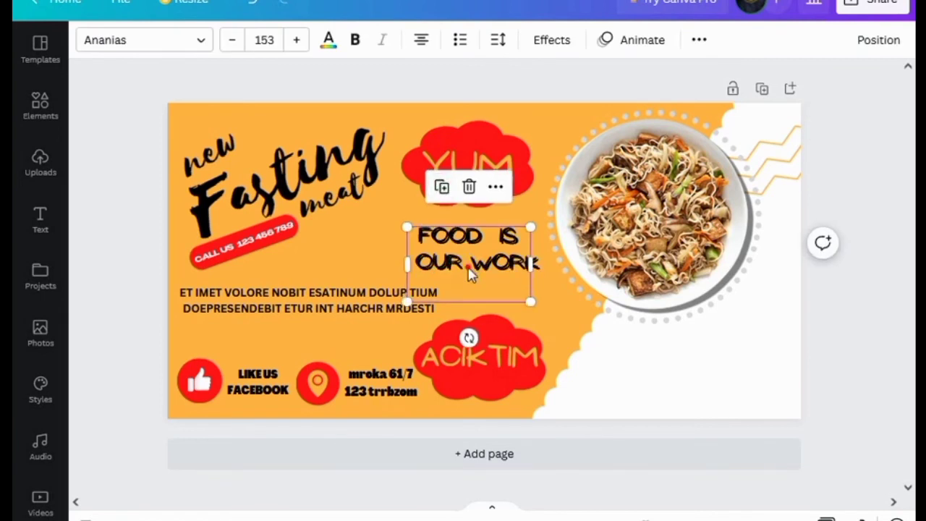
drag(495, 273, 712, 408)
click(712, 403)
text(WWW.YOUR WE)
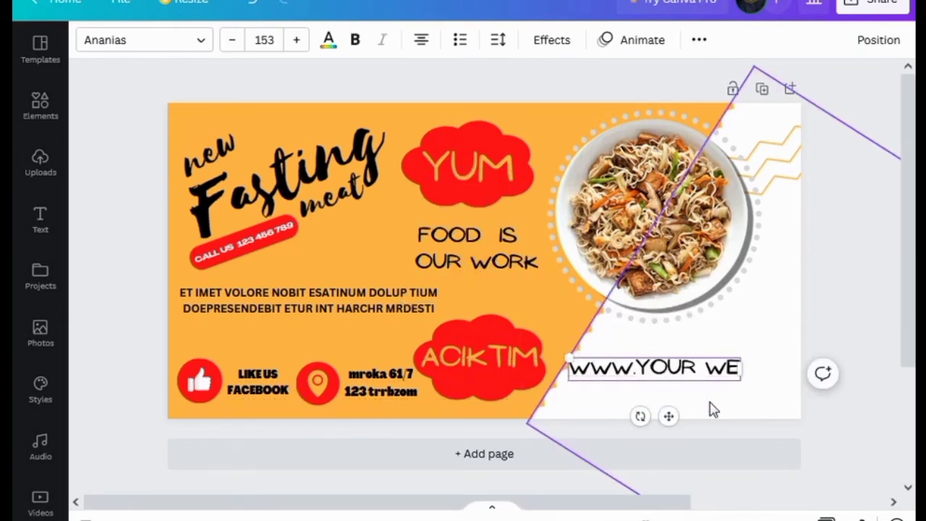
text(B.COM)
drag(551, 358, 618, 365)
drag(714, 412, 666, 439)
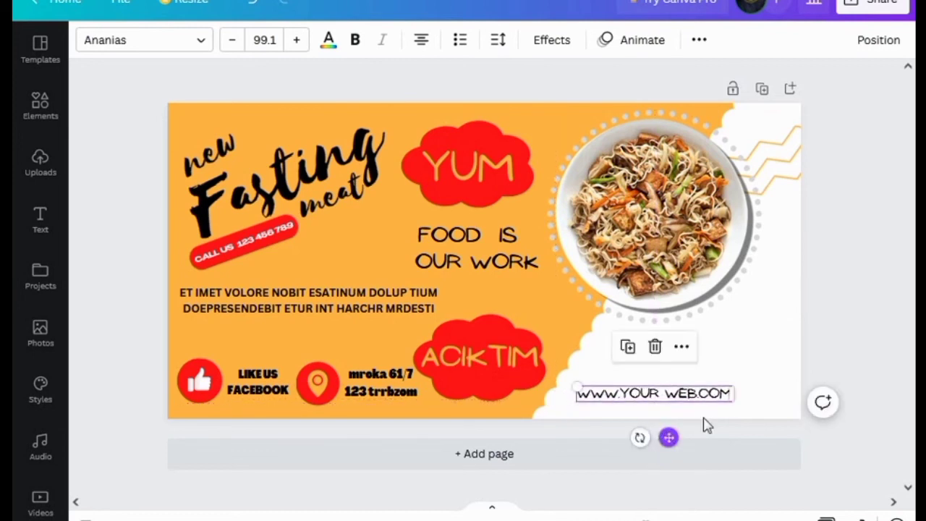
click(449, 112)
- Search the graphics elements for "yummy logo" and add the mustached chef making an OK sign to the banner
click(41, 105)
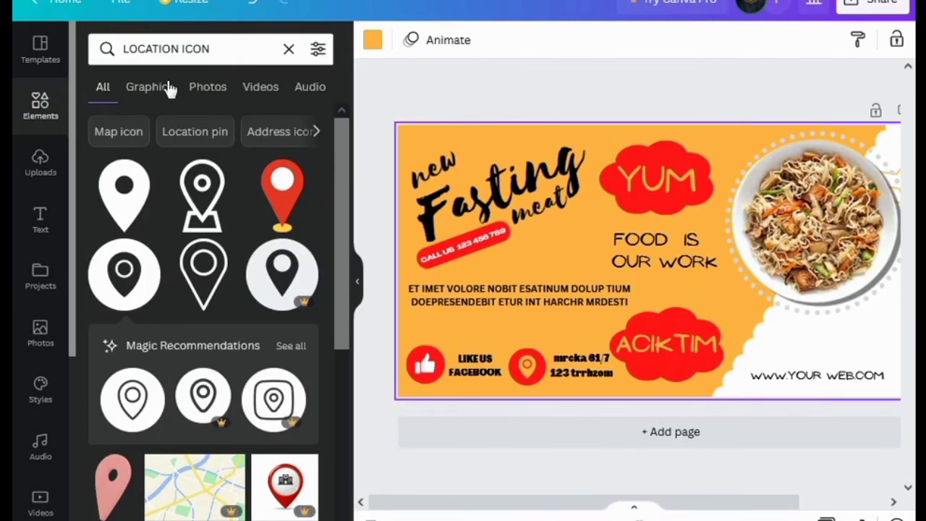
click(287, 47)
text(yumm)
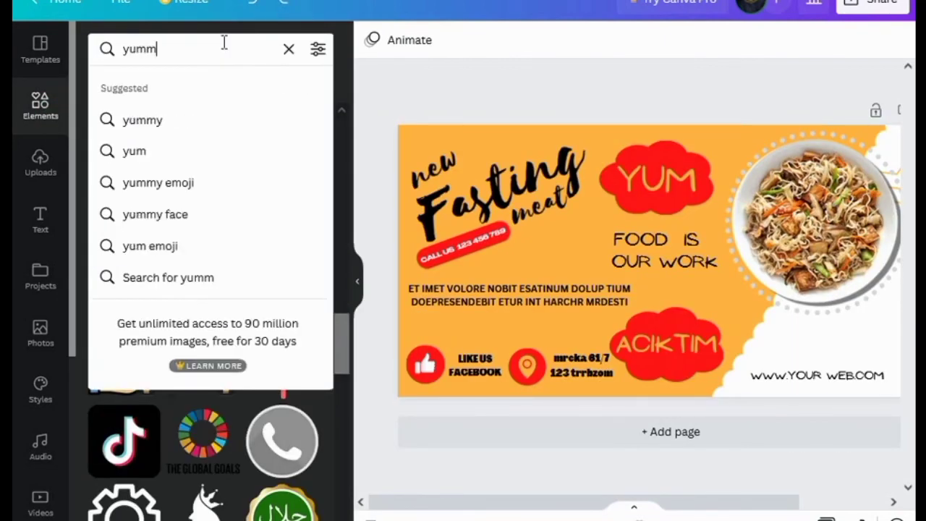
text(y logo)
key(Return)
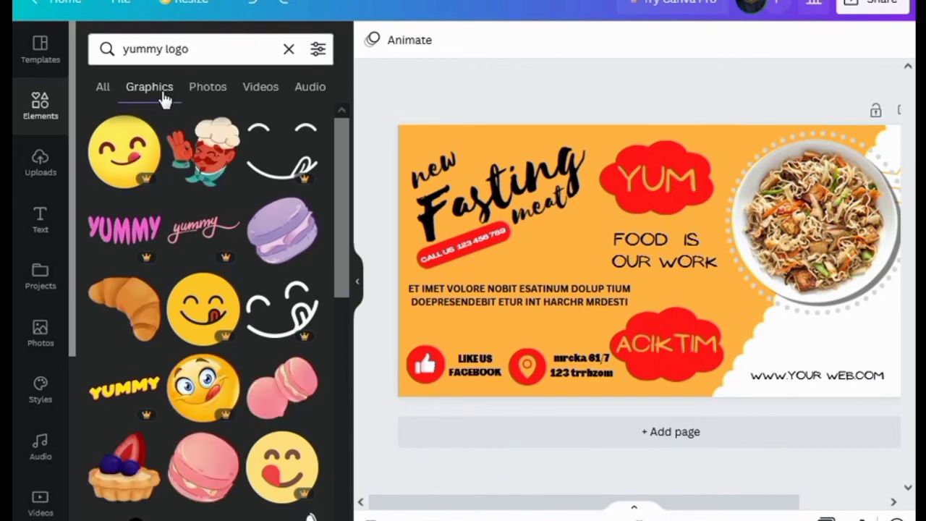
click(203, 171)
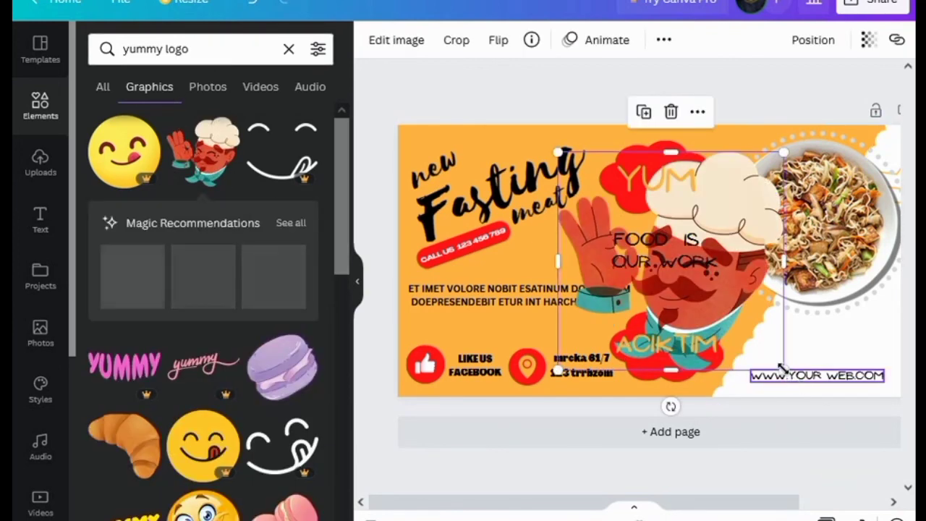
drag(767, 391, 636, 217)
click(654, 250)
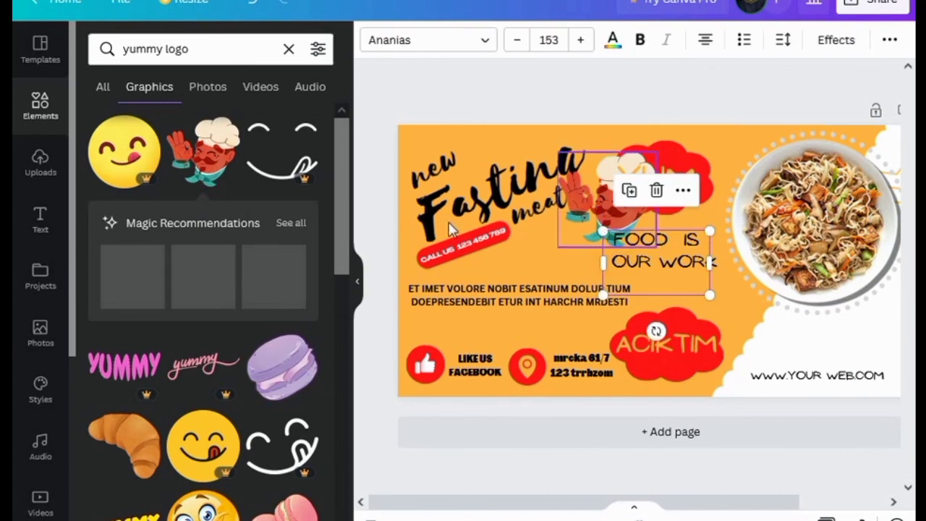
click(357, 281)
drag(415, 195, 525, 322)
drag(577, 373, 509, 303)
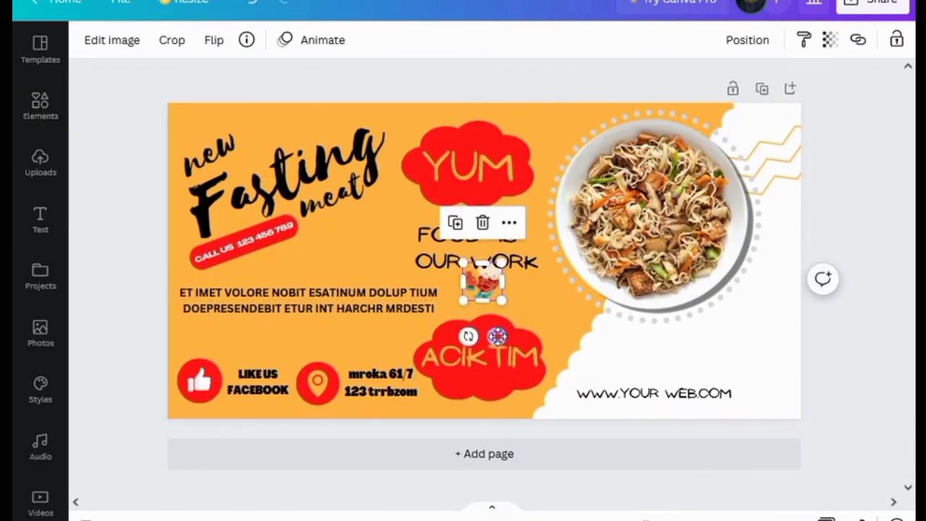
drag(496, 335, 785, 436)
click(516, 427)
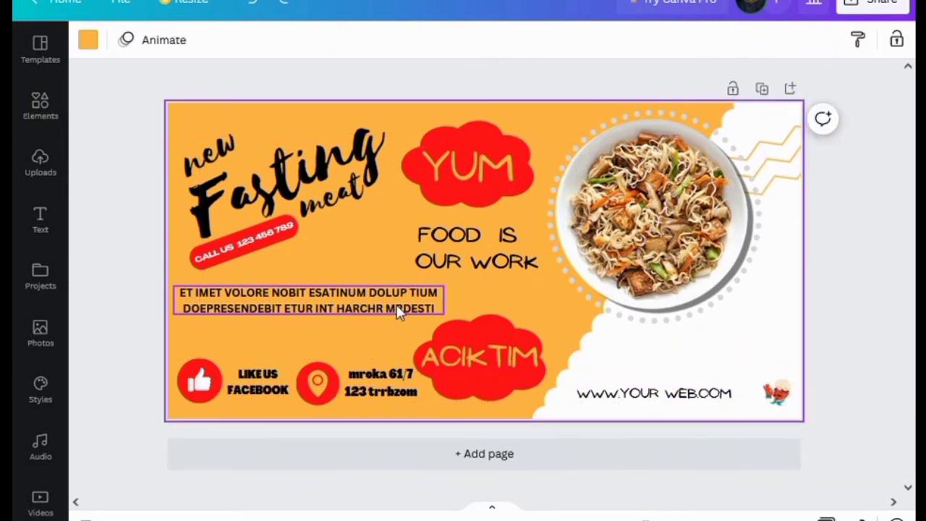
- Open the download options for the finished banner design
click(851, 7)
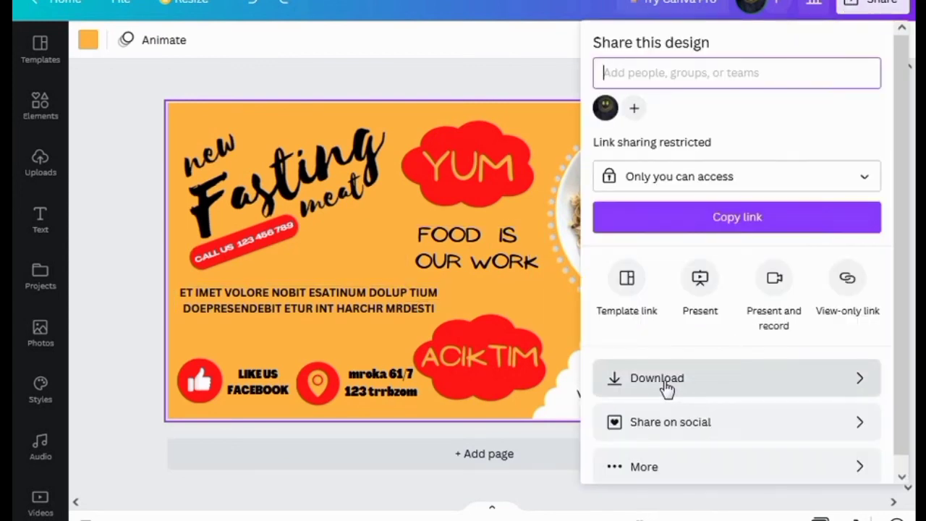
click(660, 382)
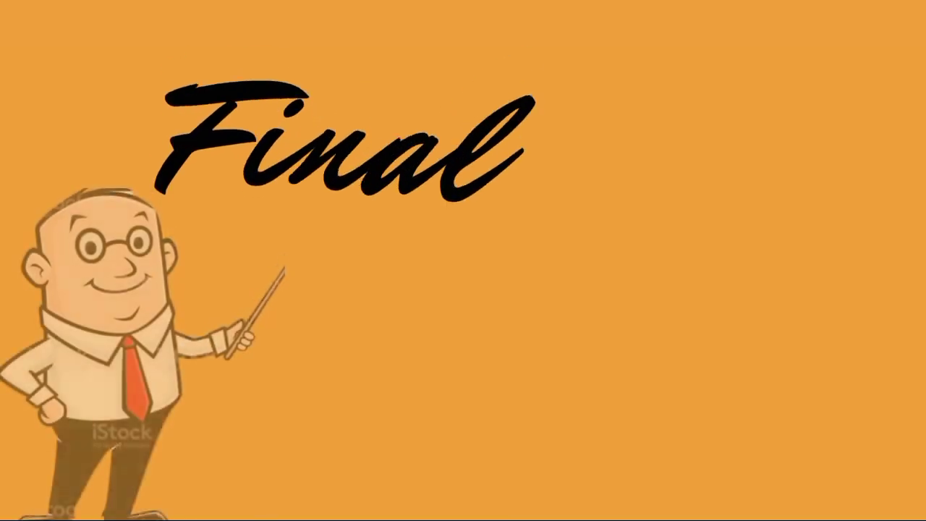